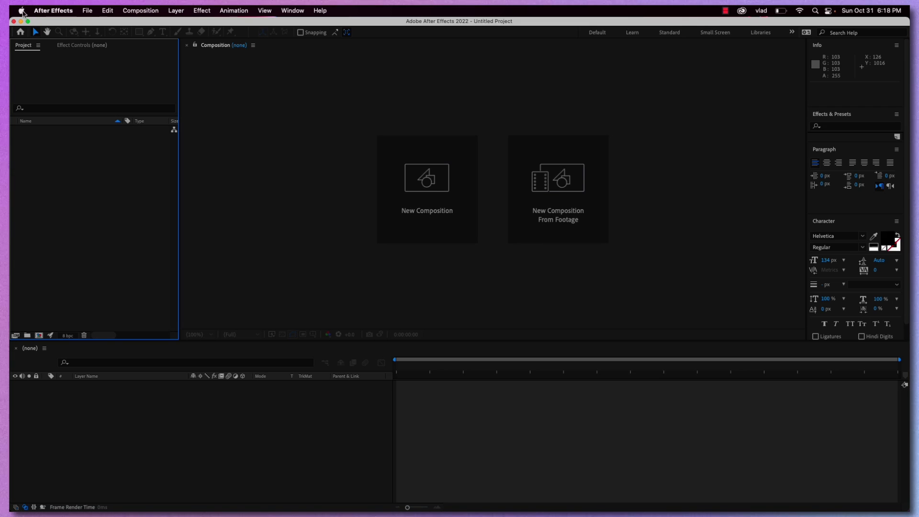
- View this Mac's hardware overview, then close the overview window
click(21, 10)
key(Escape)
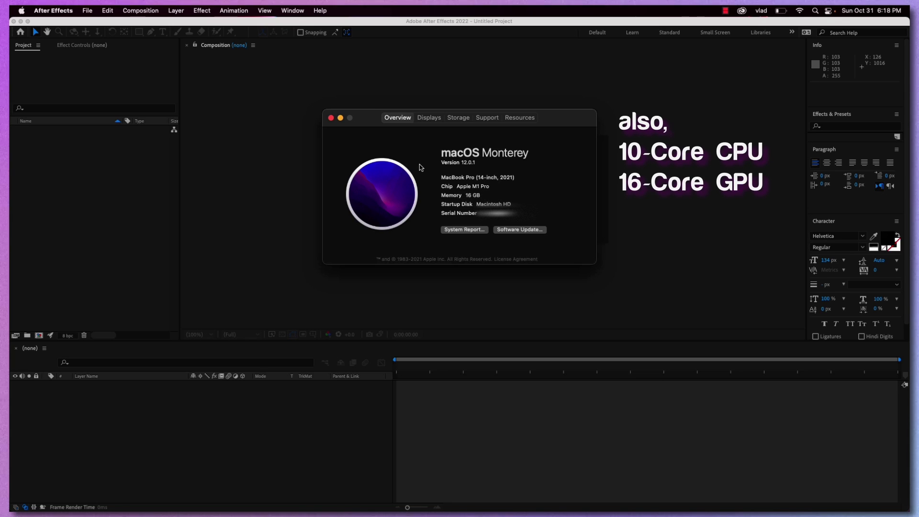
click(330, 117)
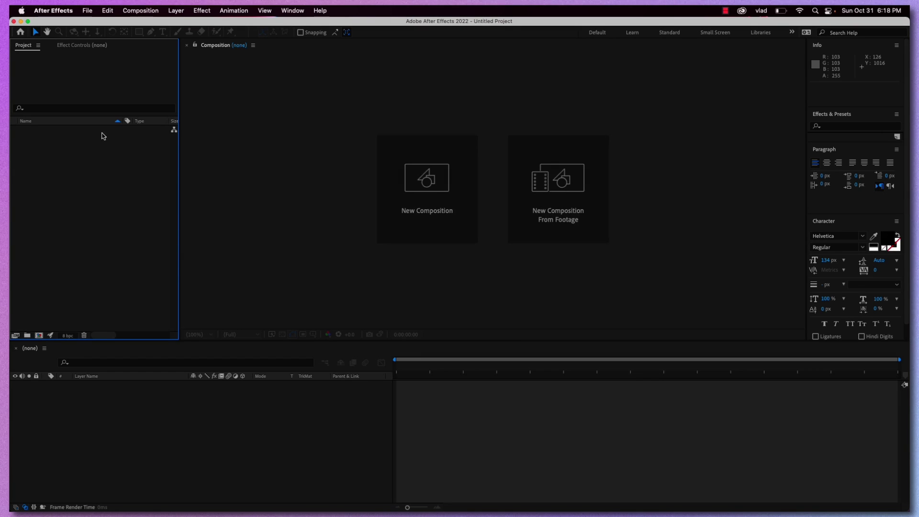
- Open the Episode 42.aep project and scrub the Final comp until the white shapes draw in
click(87, 10)
click(98, 35)
click(375, 148)
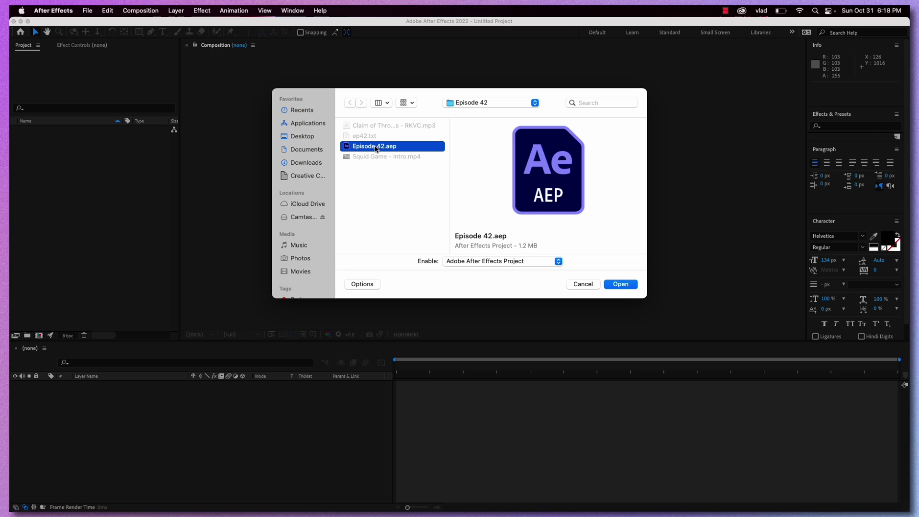
double_click(375, 147)
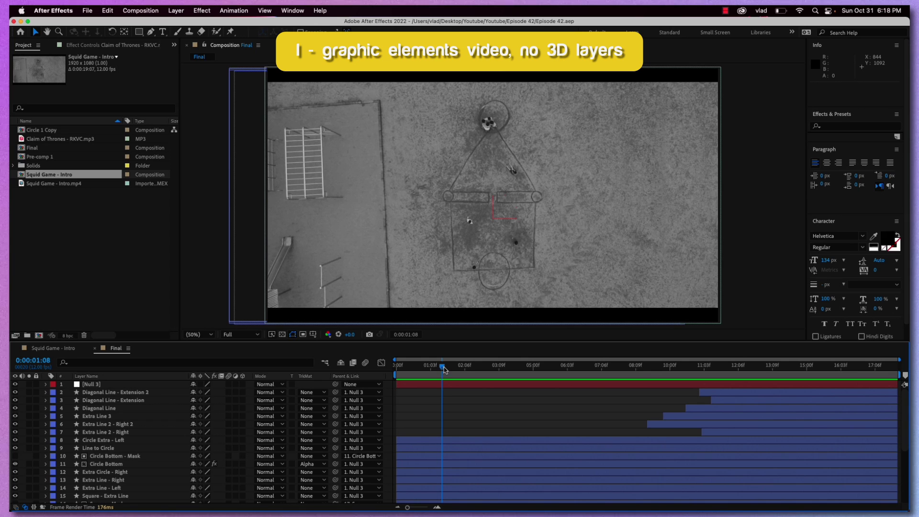
mouse_move(444, 369)
mouse_down()
mouse_move(648, 382)
mouse_move(624, 384)
mouse_up()
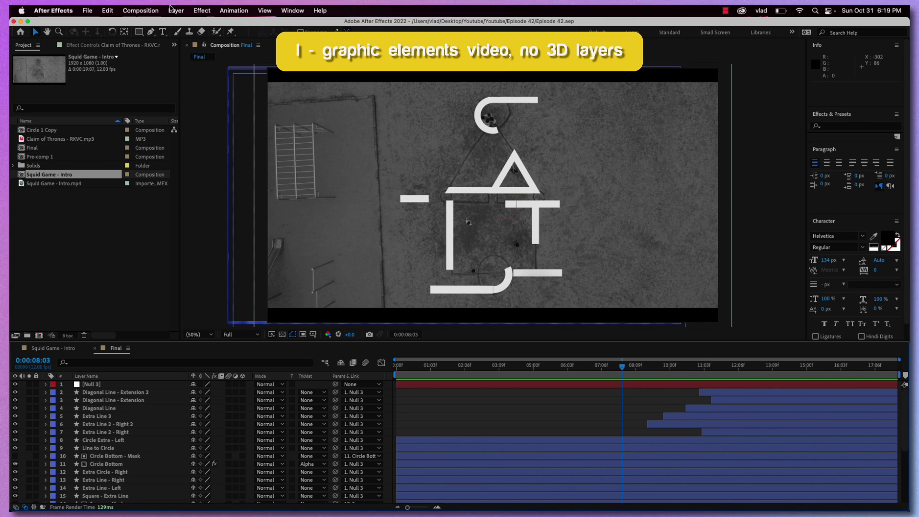
click(71, 11)
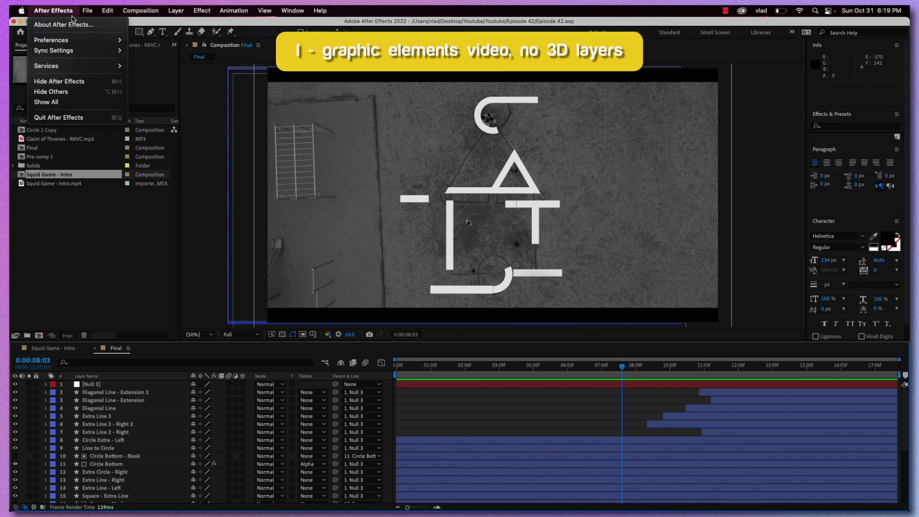
mouse_move(96, 45)
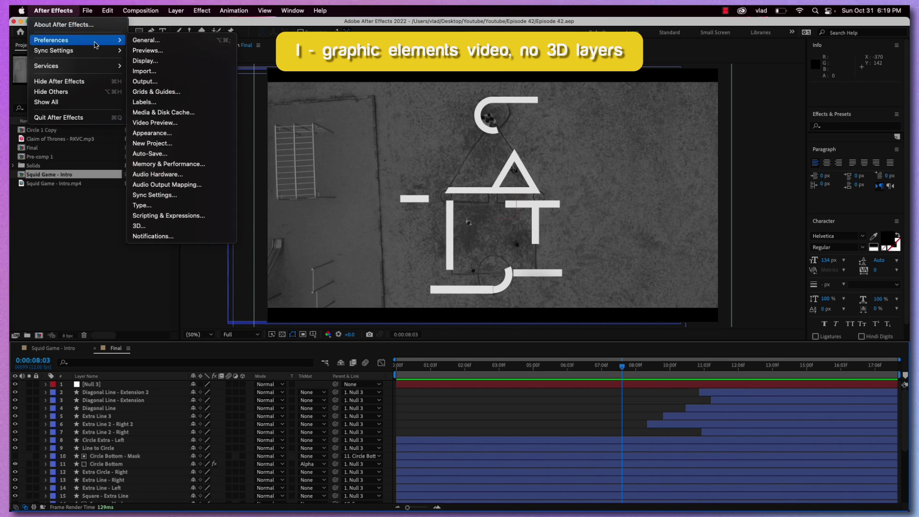
click(200, 111)
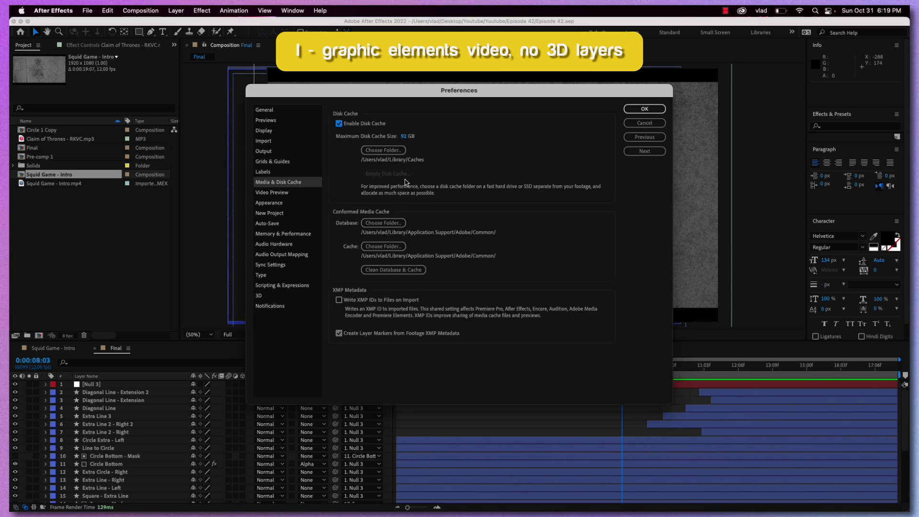
click(657, 111)
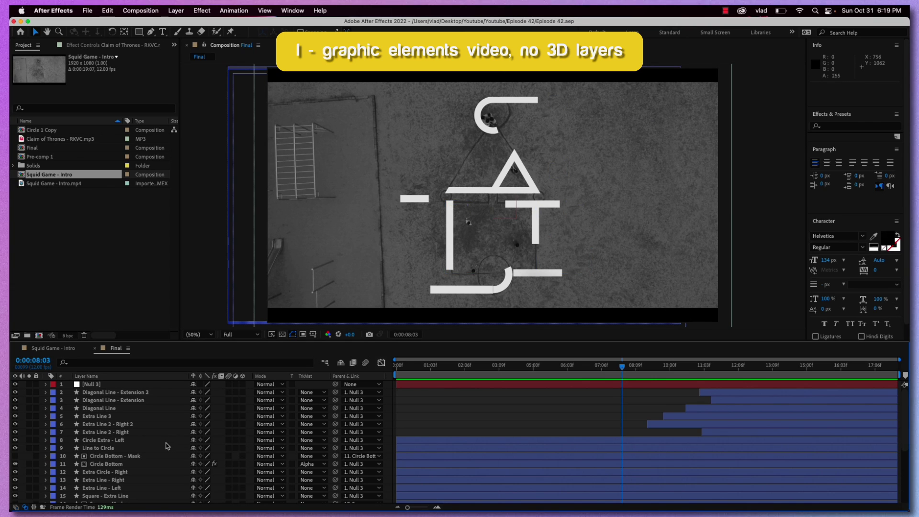
- Maximize the timeline, select all 28 layers, reveal their keyframed properties with U and scroll through them
key(grave)
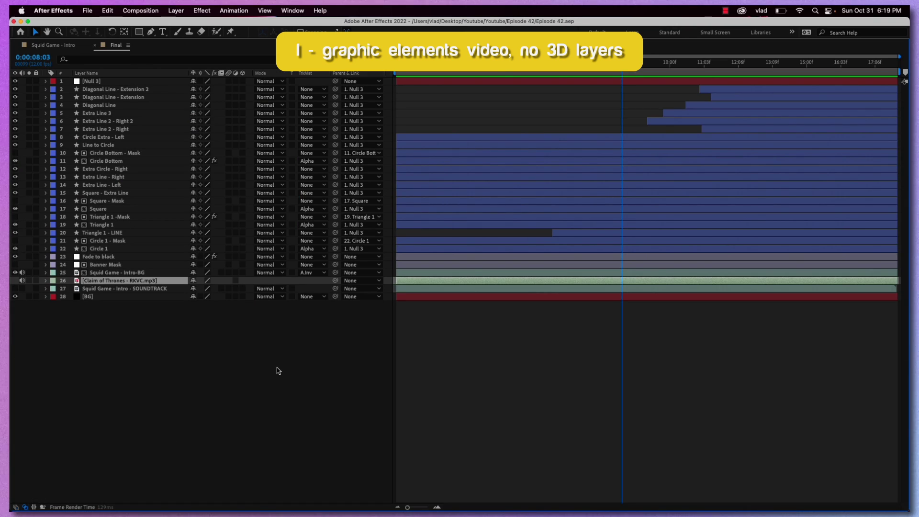
key(super+a)
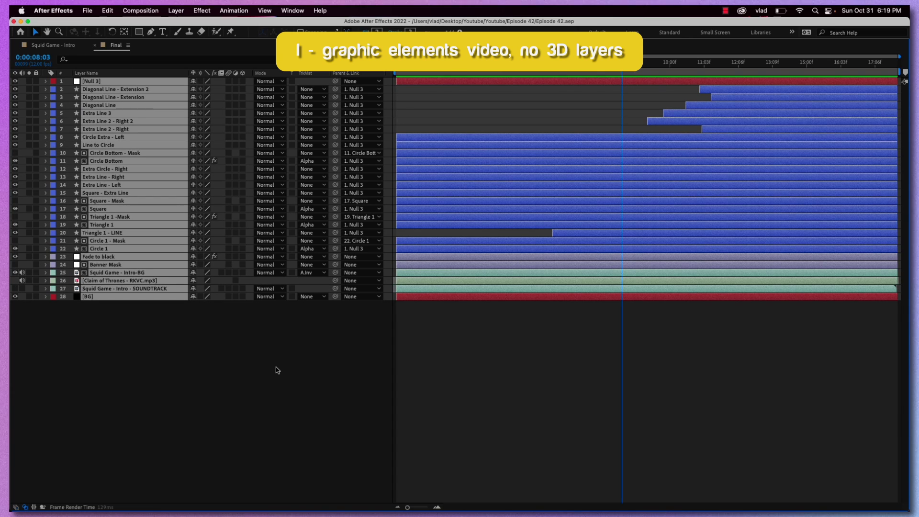
key(u)
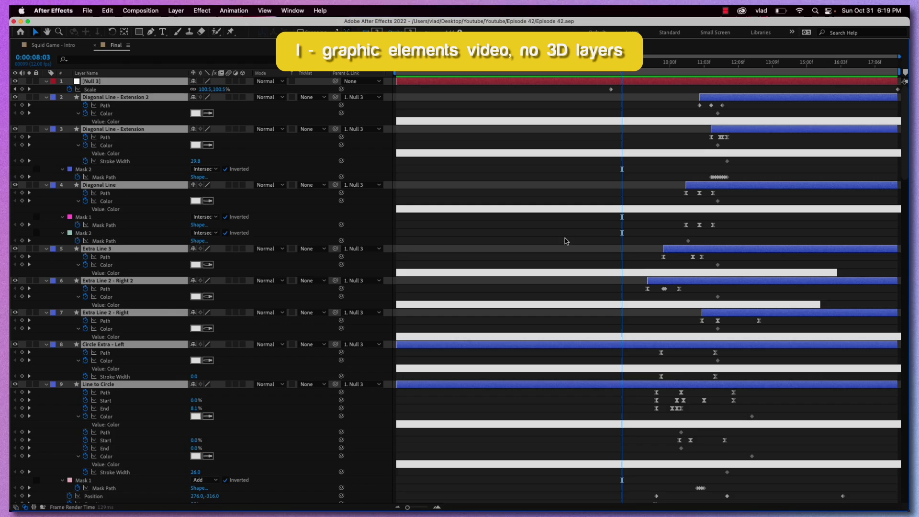
scroll(564, 239, down, 7)
scroll(566, 240, down, 20)
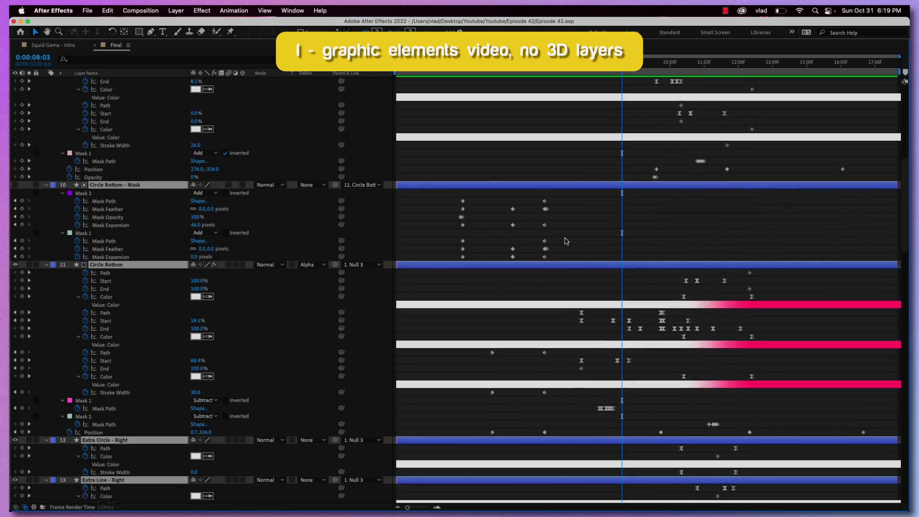
scroll(566, 241, down, 20)
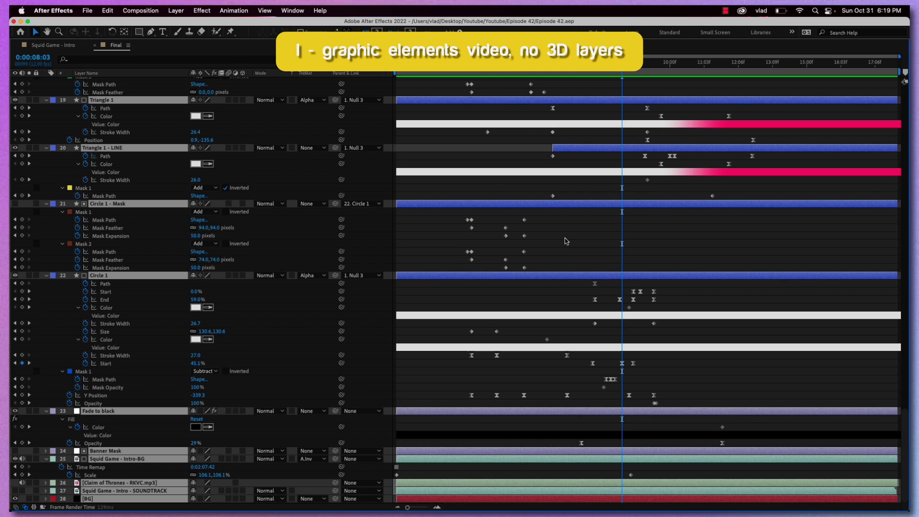
scroll(565, 240, up, 12)
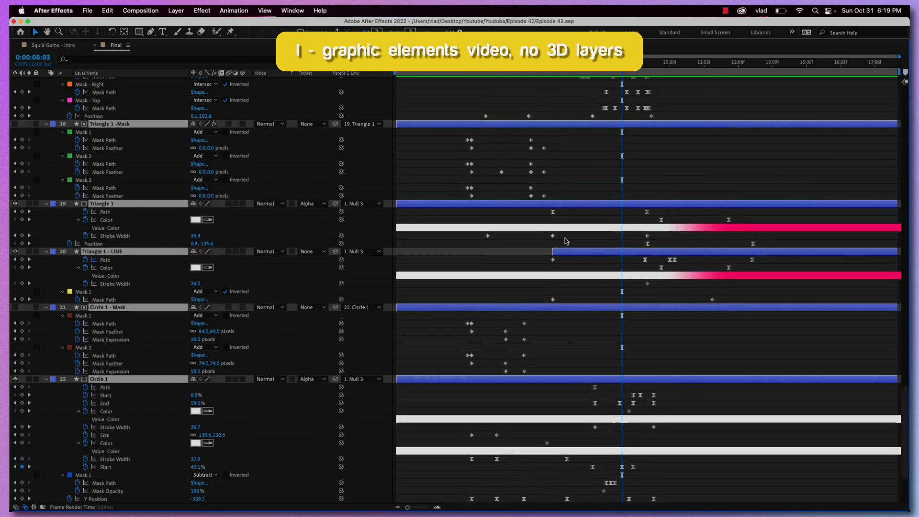
scroll(565, 239, up, 15)
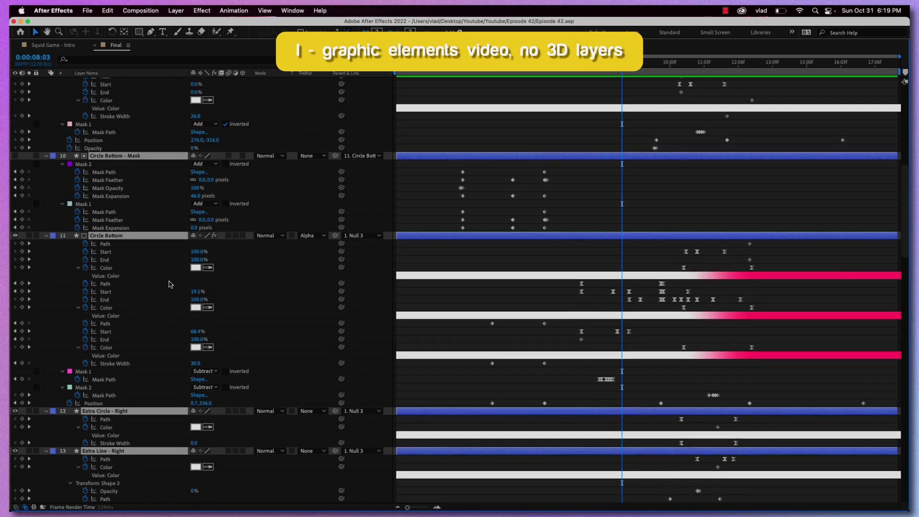
scroll(170, 282, up, 5)
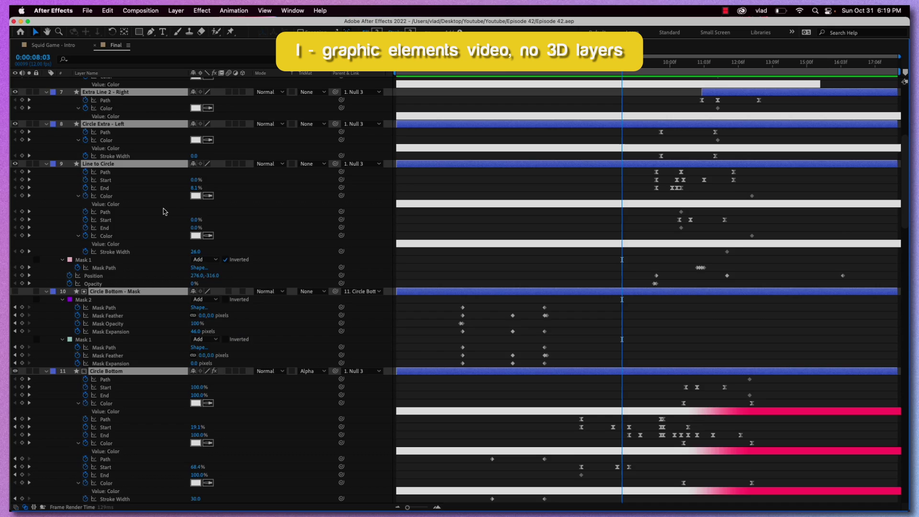
scroll(165, 211, up, 8)
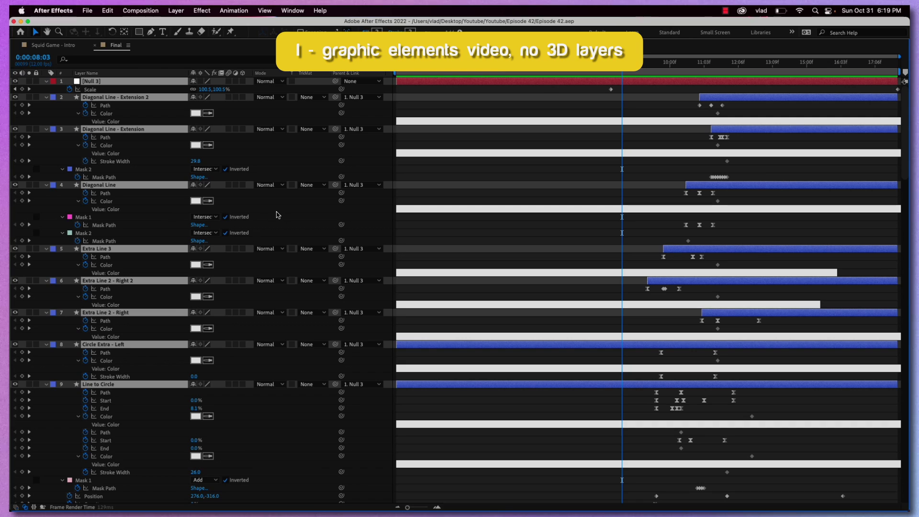
scroll(583, 220, down, 4)
scroll(582, 221, down, 15)
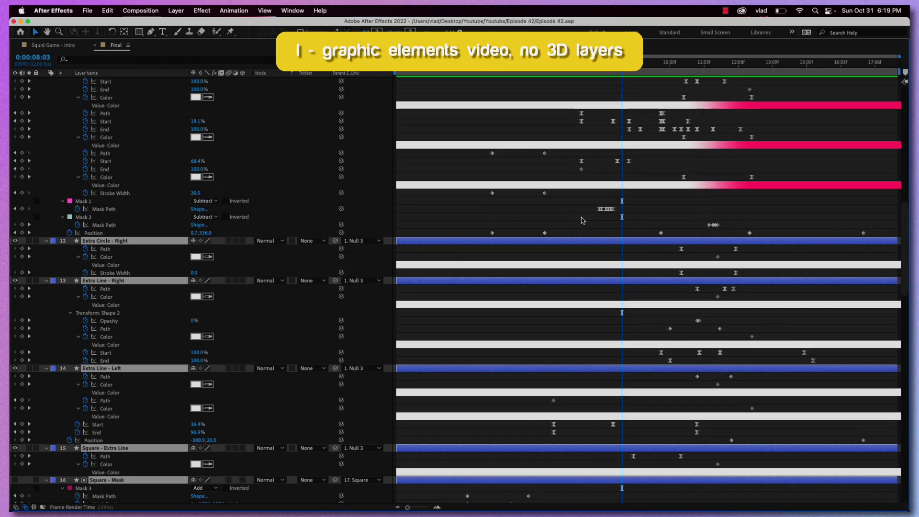
scroll(583, 221, up, 10)
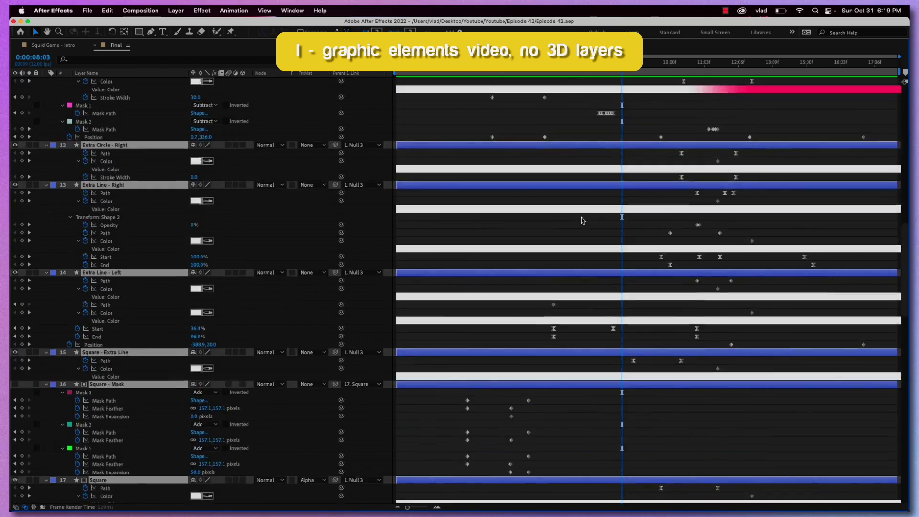
- Restore the timeline, collapse all layer properties and rewind the Final comp near its start
key(grave)
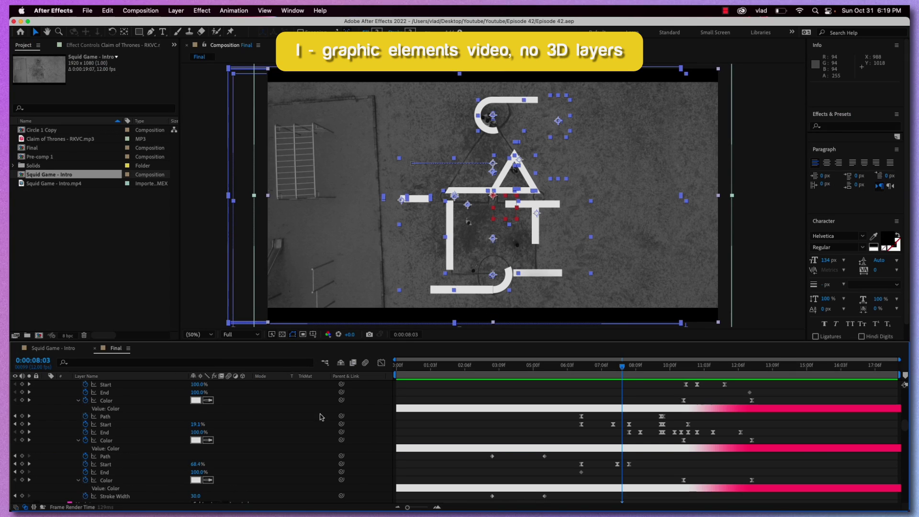
key(u)
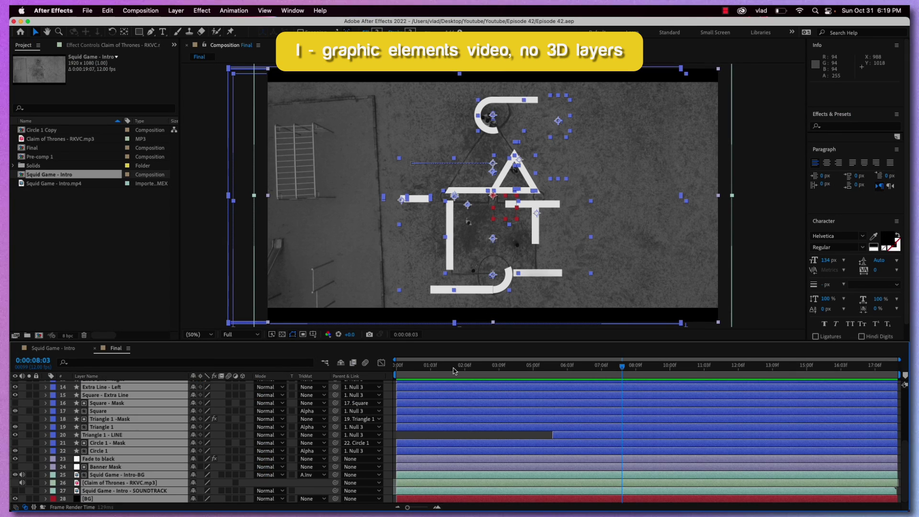
drag(456, 367, 398, 367)
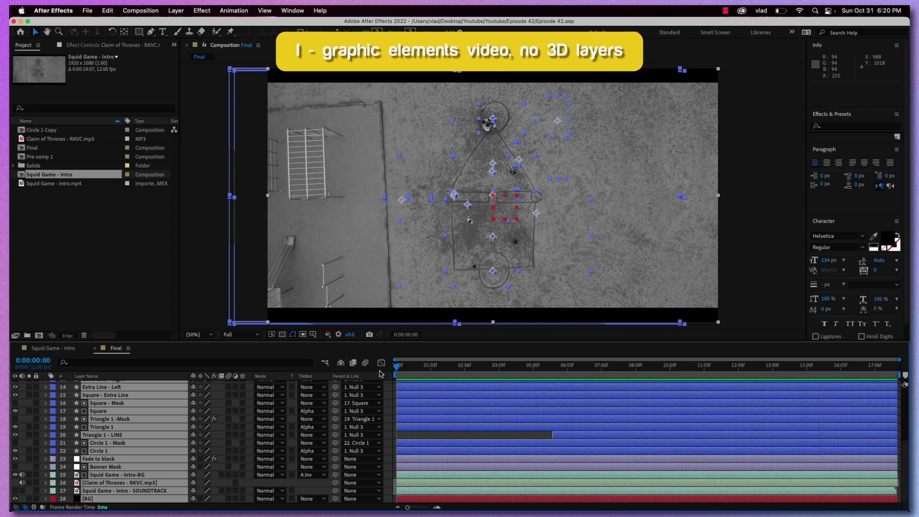
- Keep preview resolution at Full and confirm the 1920×1080, 12 fps, 0:00:18:04 composition settings
click(248, 336)
click(234, 357)
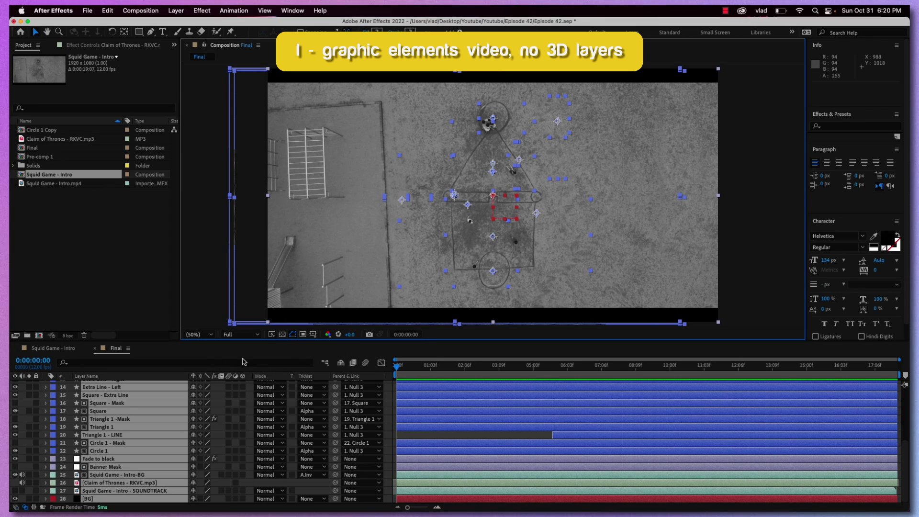
key(super+k)
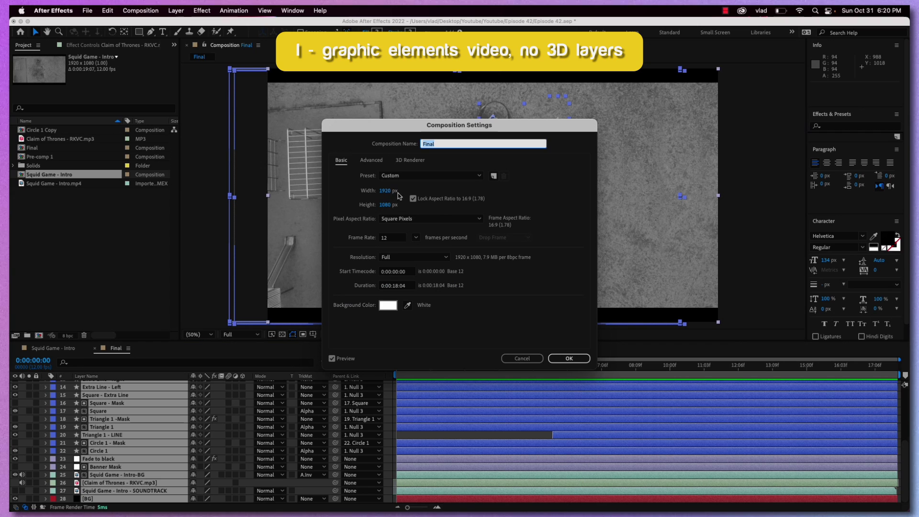
click(570, 359)
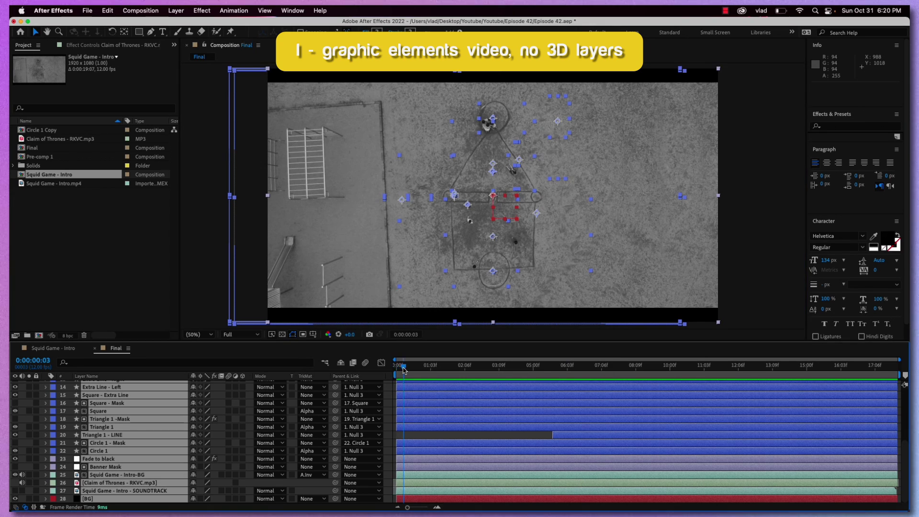
- Play the Final comp as a RAM preview twice, stopping the second run near the start
key(space)
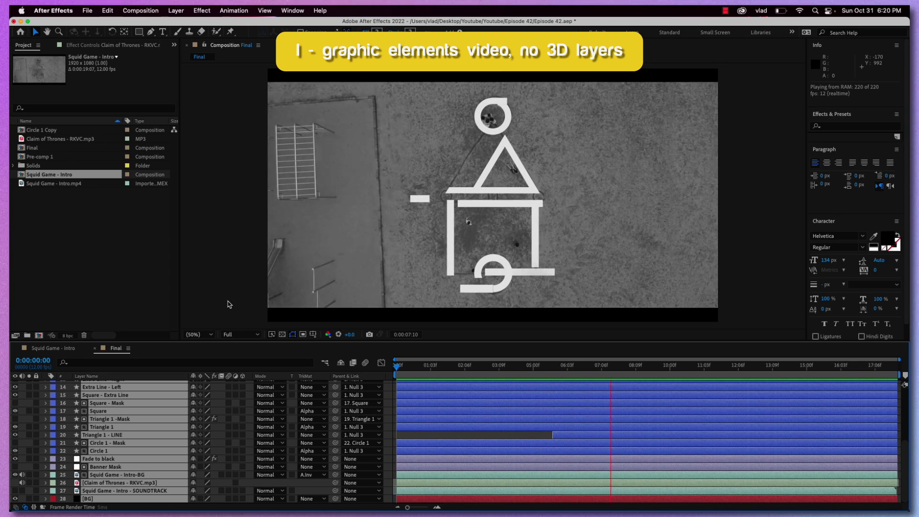
key(space)
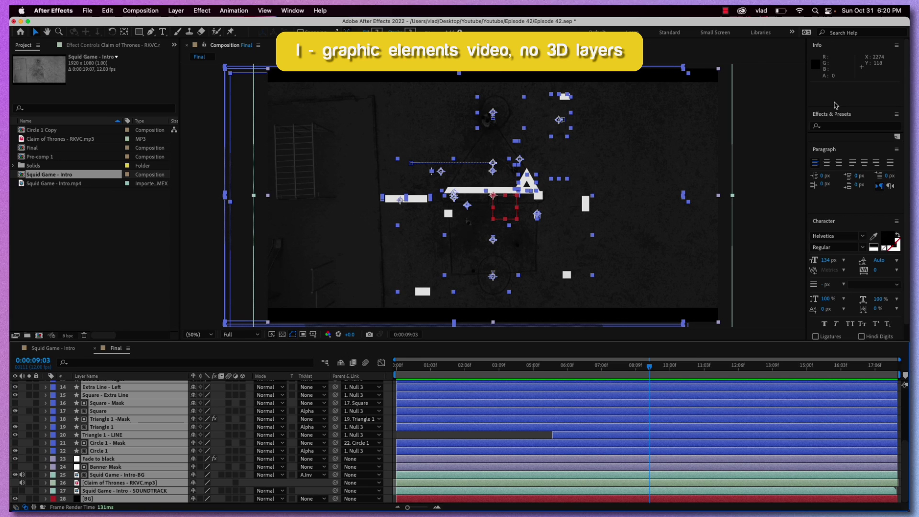
key(space)
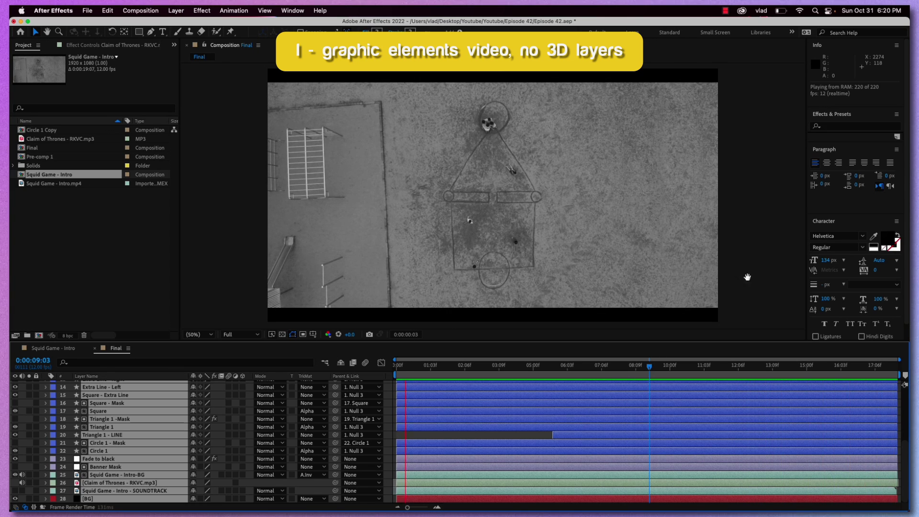
key(space)
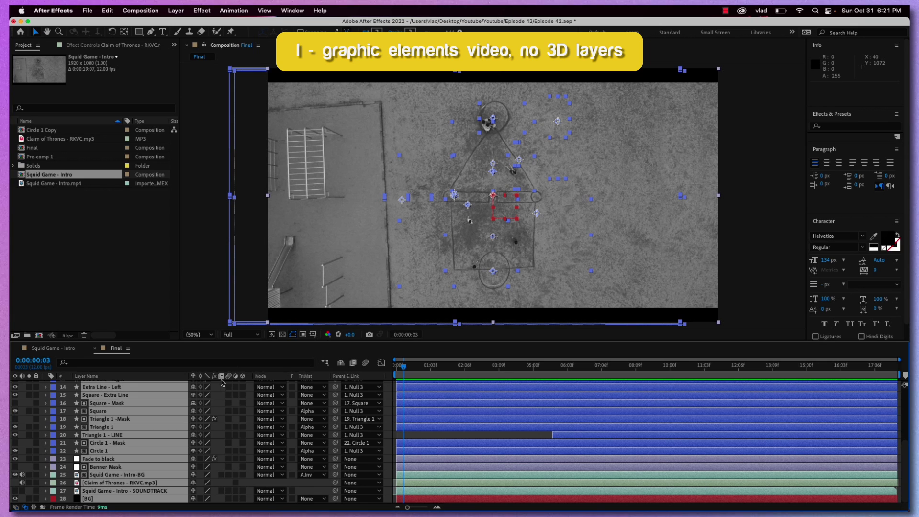
- Deselect all layers, then select the Triangle 1 layer
key(F2)
scroll(231, 411, up, 5)
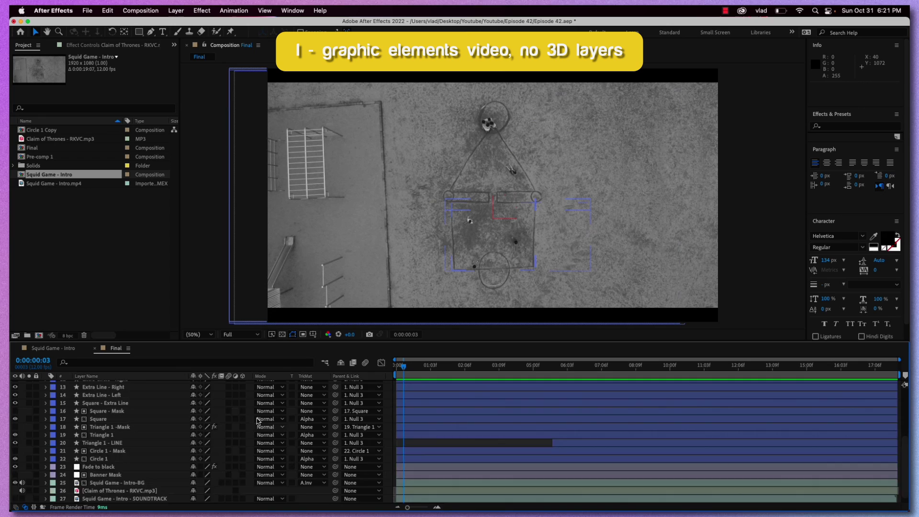
scroll(214, 407, down, 5)
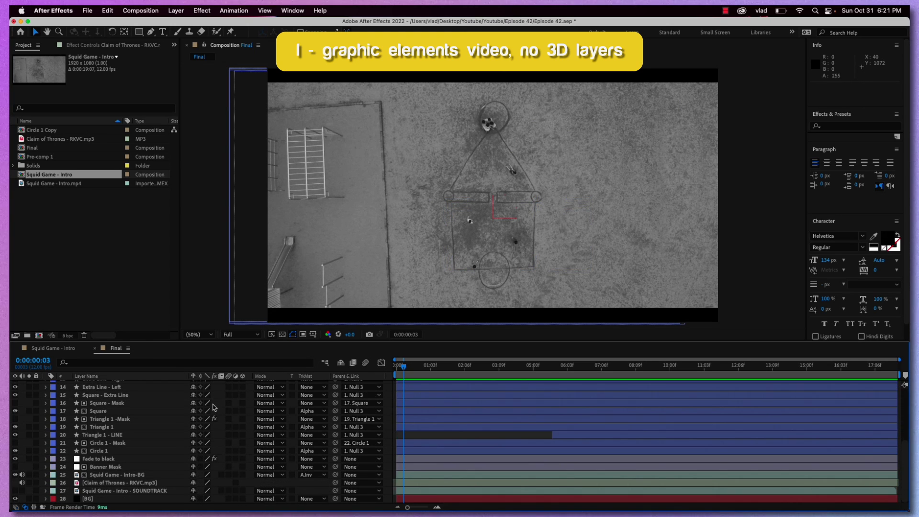
click(161, 429)
scroll(161, 429, up, 5)
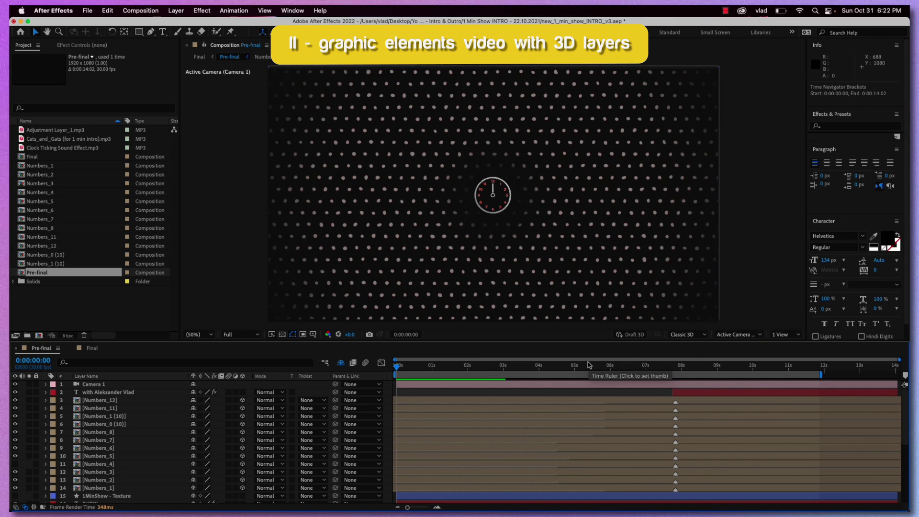
- Jump to 0:00:02:16, maximize the timeline to show all 41 layers and open the Numbers_12 precomp
click(487, 372)
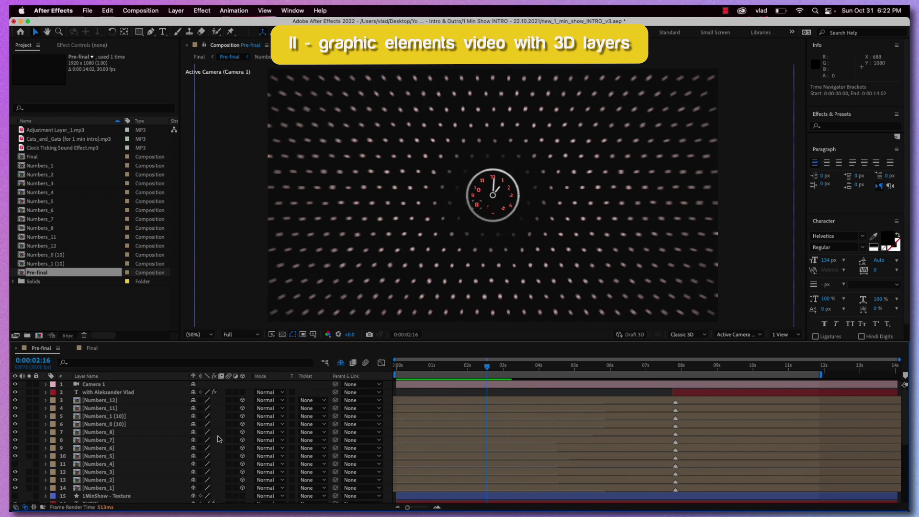
key(grave)
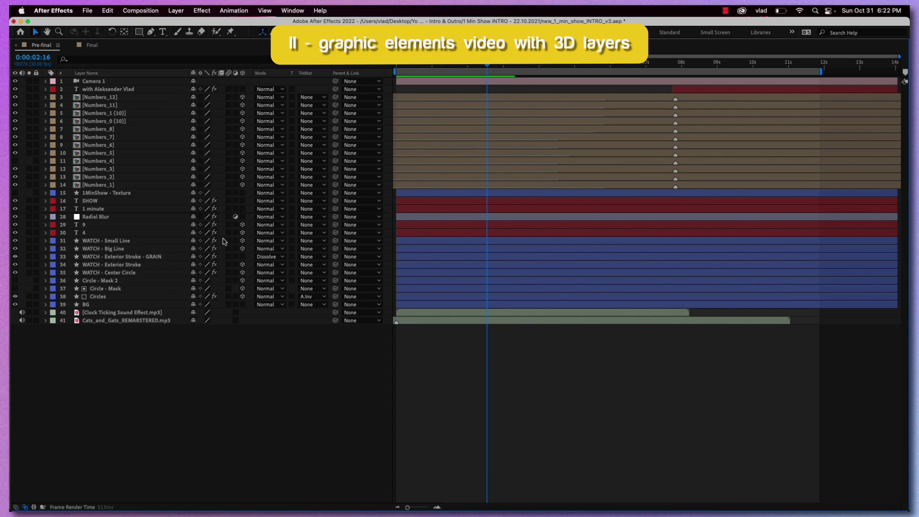
click(160, 137)
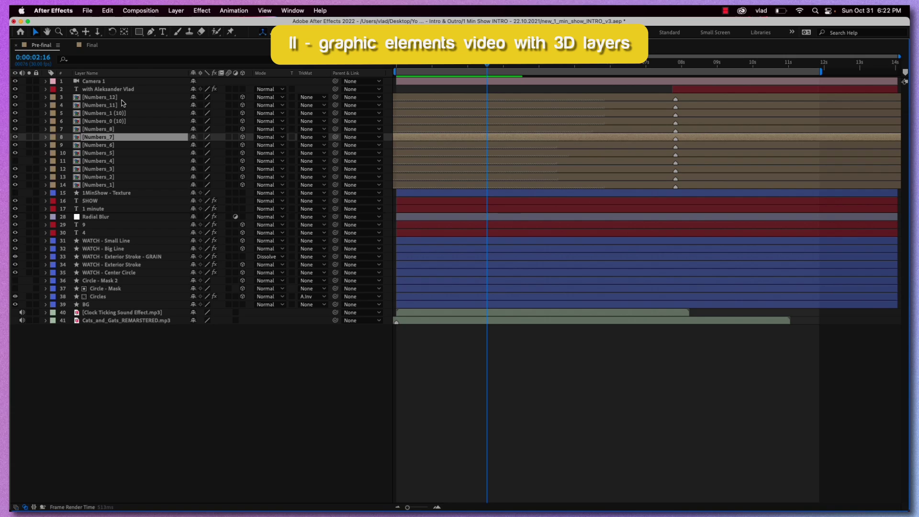
double_click(158, 97)
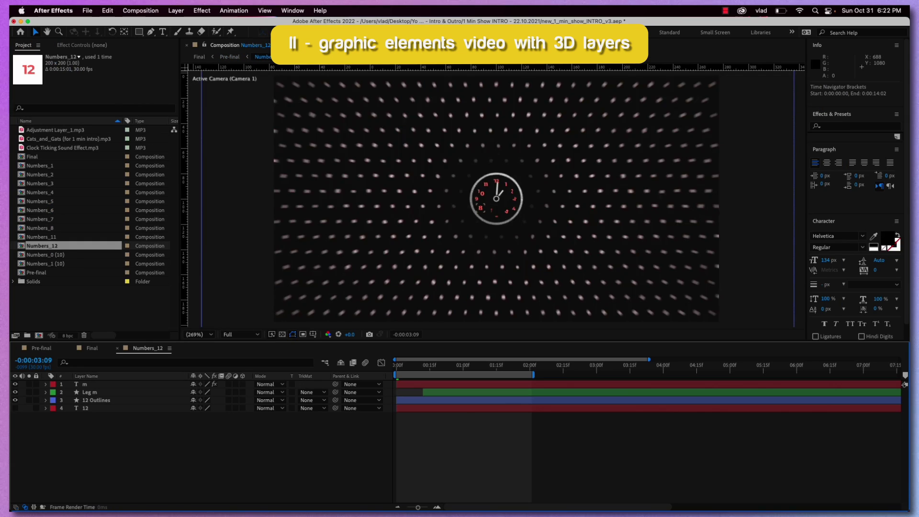
- Return to the Pre-final composition, select Numbers_1 (10) and move the playhead back to 0:00:00:00
click(92, 349)
click(52, 350)
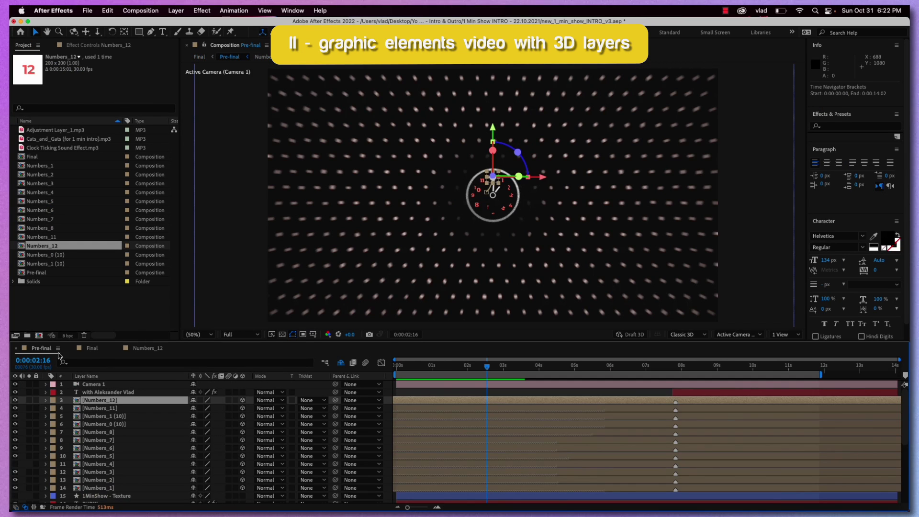
click(132, 418)
scroll(131, 419, down, 5)
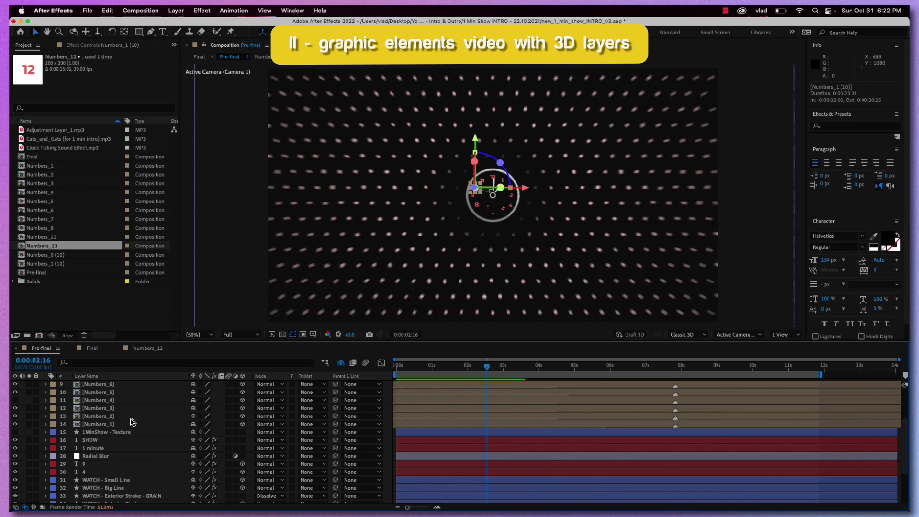
scroll(143, 423, down, 5)
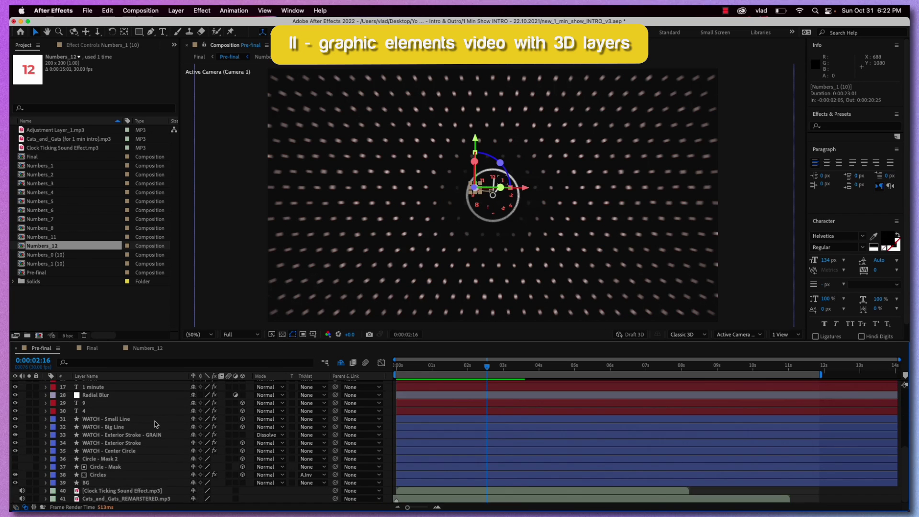
scroll(155, 424, up, 5)
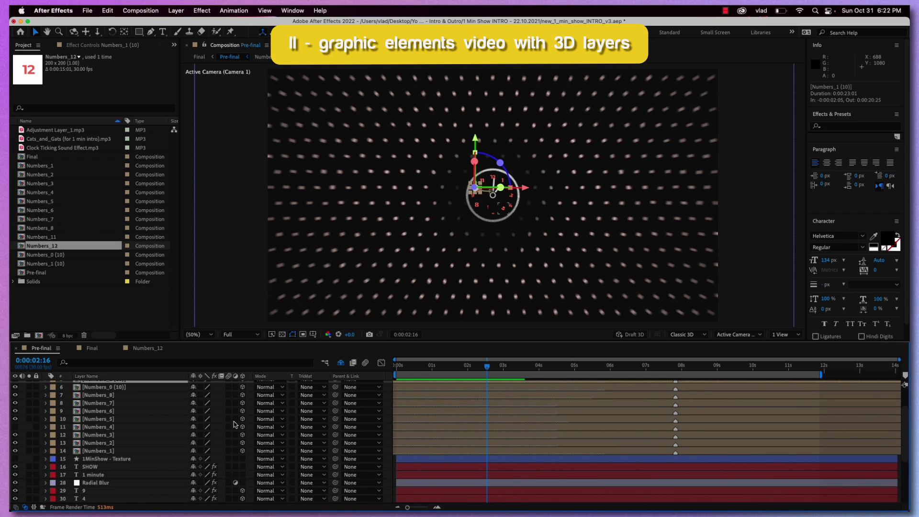
click(436, 367)
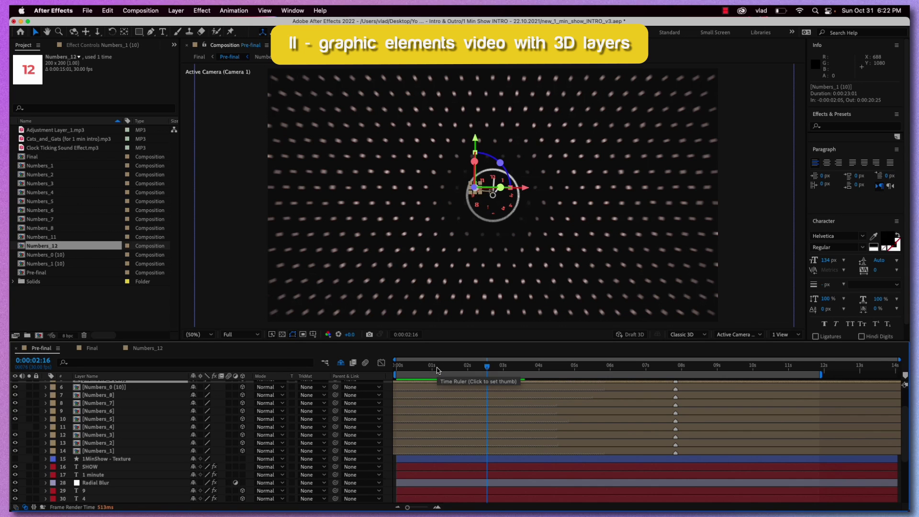
drag(436, 367, 383, 374)
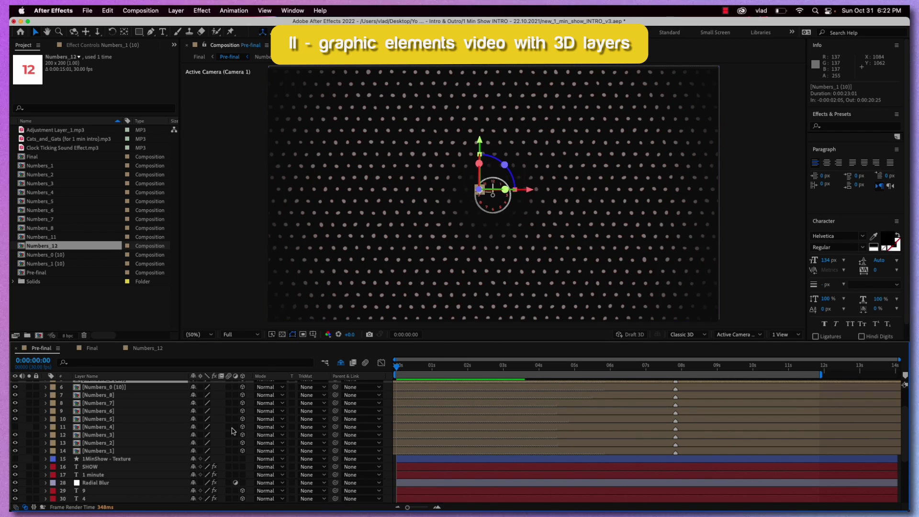
key(super+k)
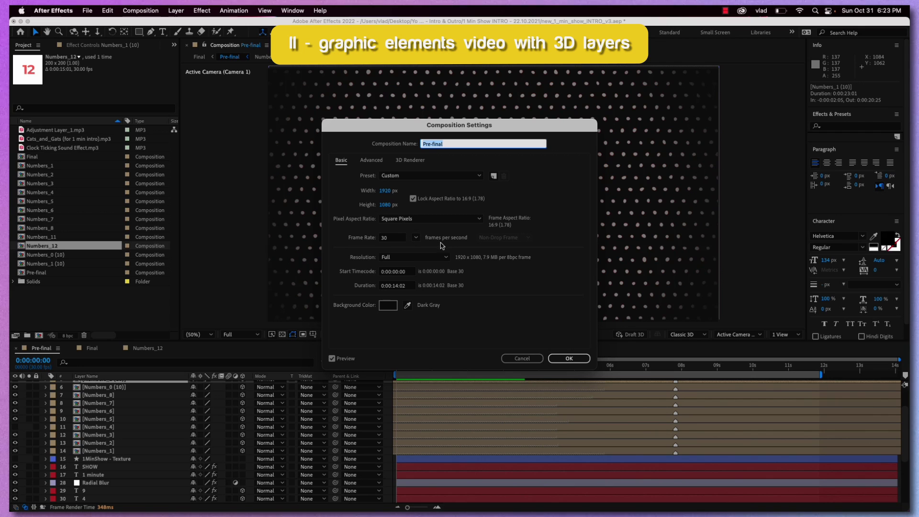
click(568, 358)
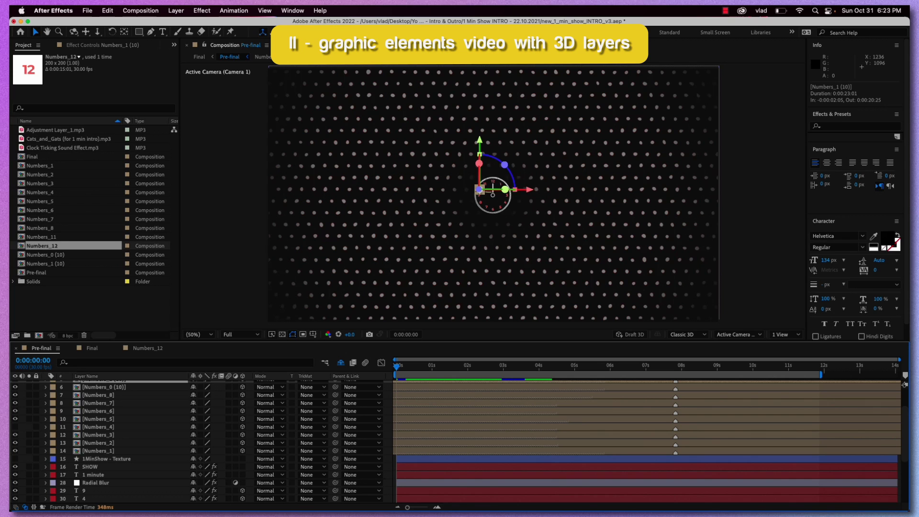
- Deselect the clock layer, RAM-preview Pre-final to 0:00:07:05, then scrub back to 0:00:01:25
click(421, 353)
key(space)
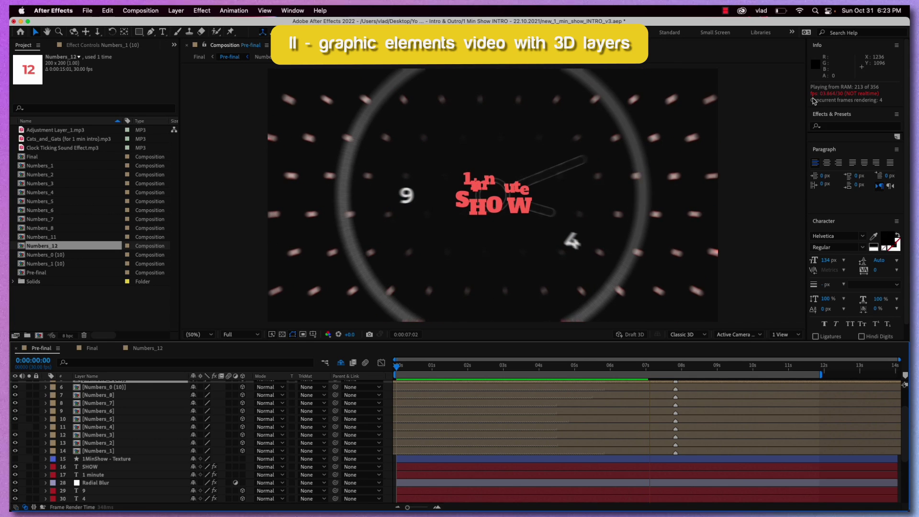
key(space)
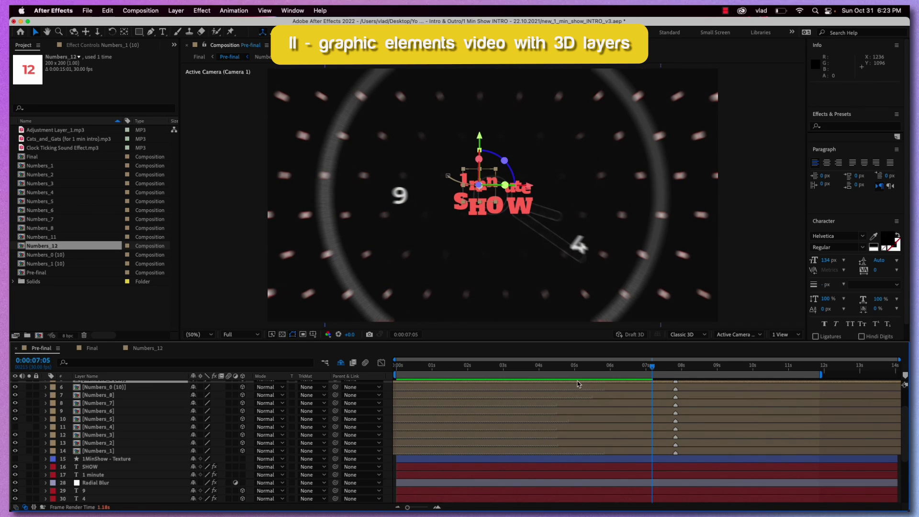
drag(590, 368, 463, 369)
- Set Pre-final's preview resolution to Half and return to the first frame
click(245, 335)
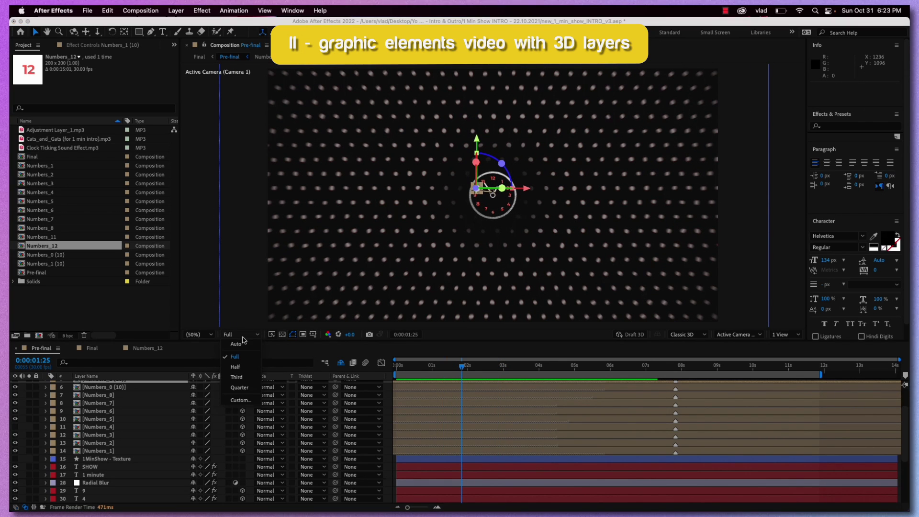
click(247, 367)
click(397, 369)
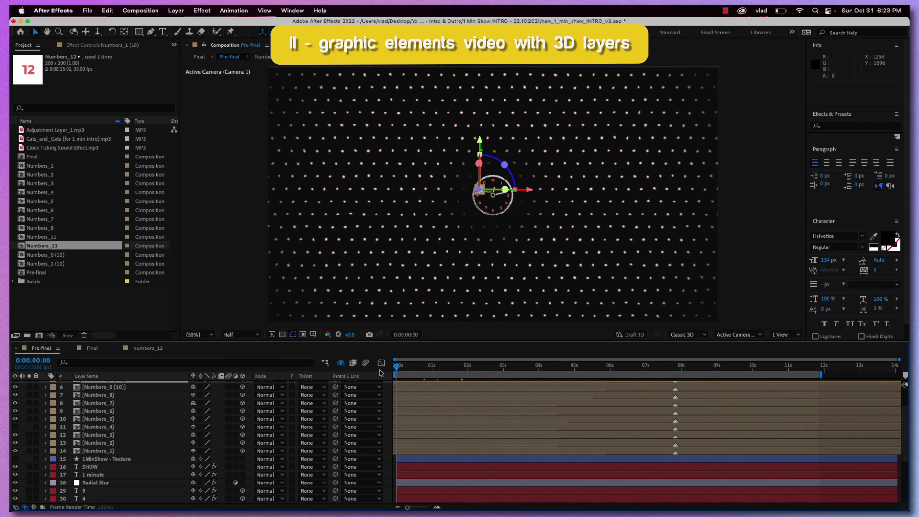
- Deselect the clock layer, preview at Half until 0:00:09:16, then scrub back to 0:00:03:00
key(super+shift+a)
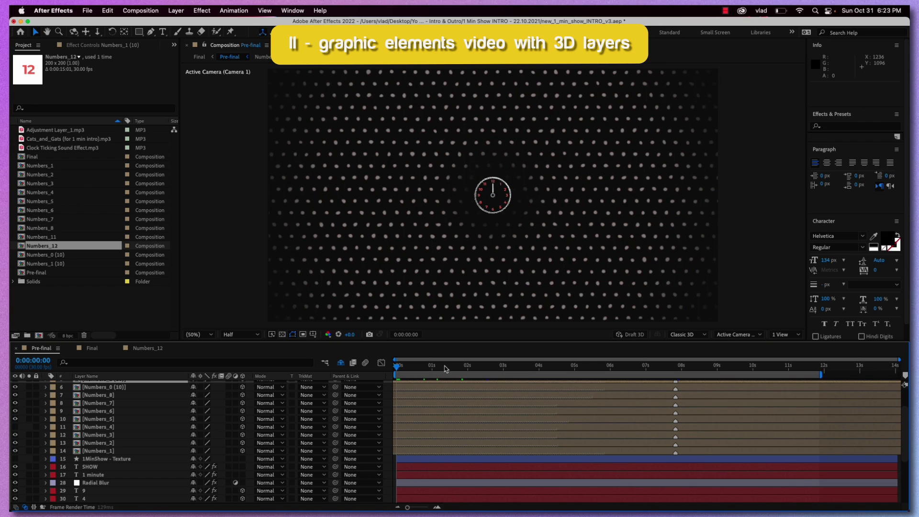
key(space)
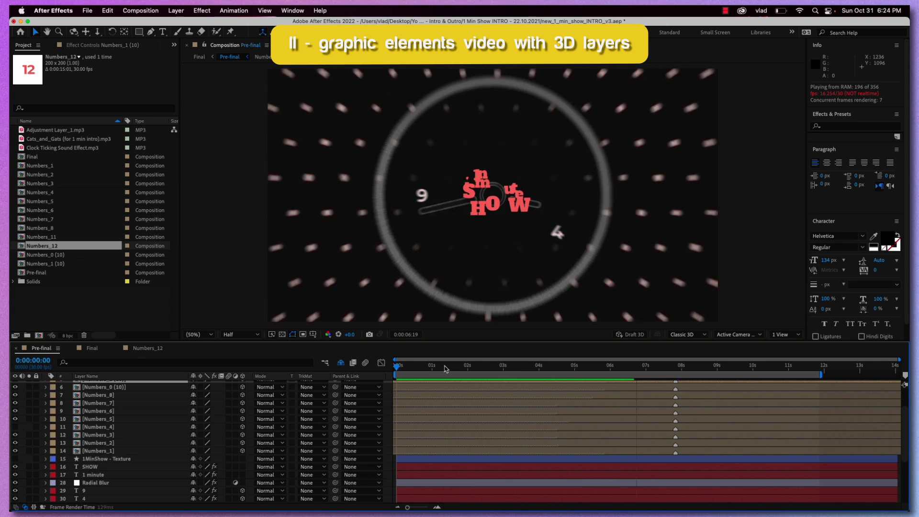
key(space)
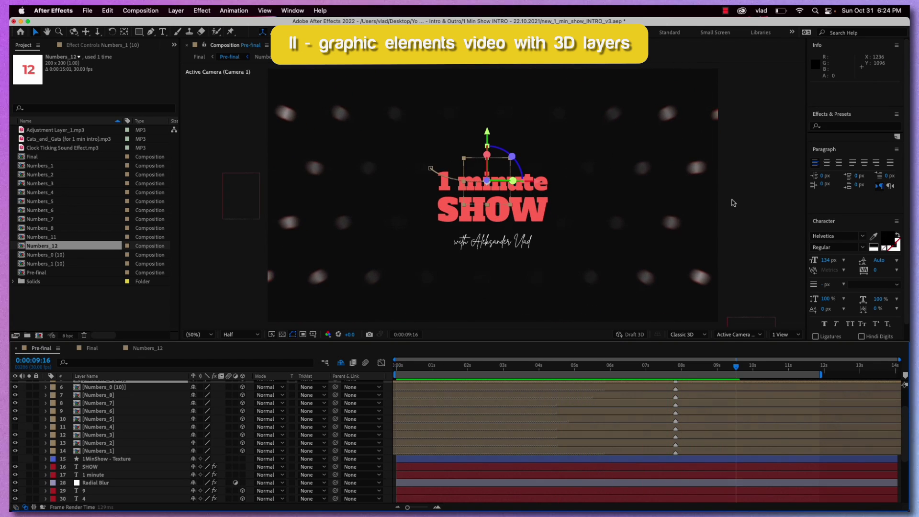
drag(601, 373, 507, 373)
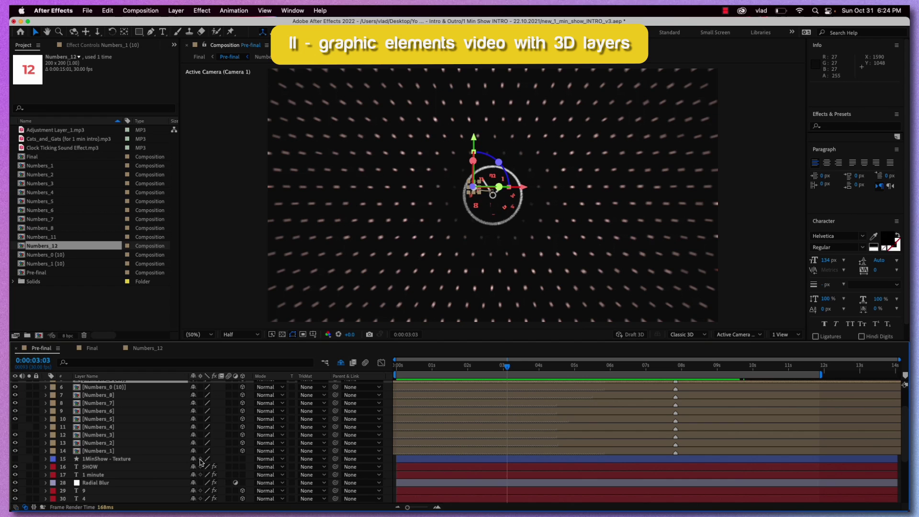
- Show the Radial Blur layer's settings in Effect Controls, then select the Camera 1 layer
click(138, 482)
scroll(146, 474, down, 4)
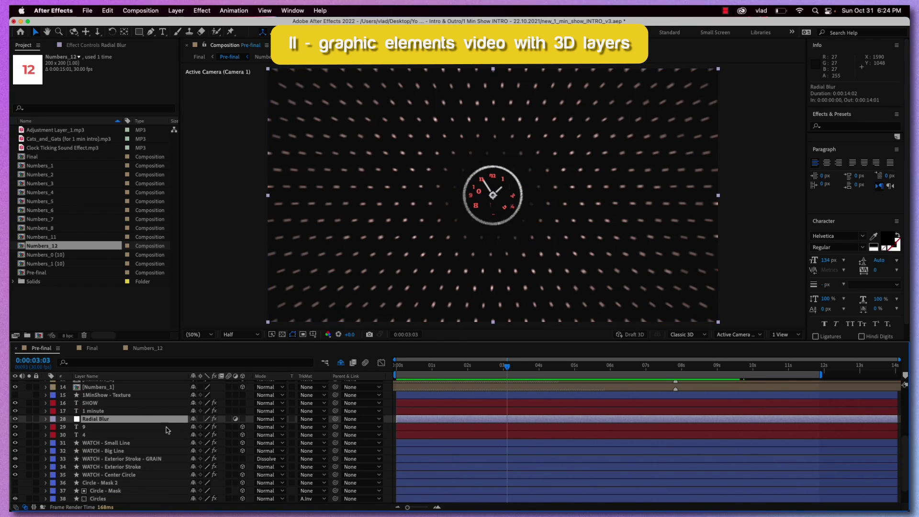
click(108, 47)
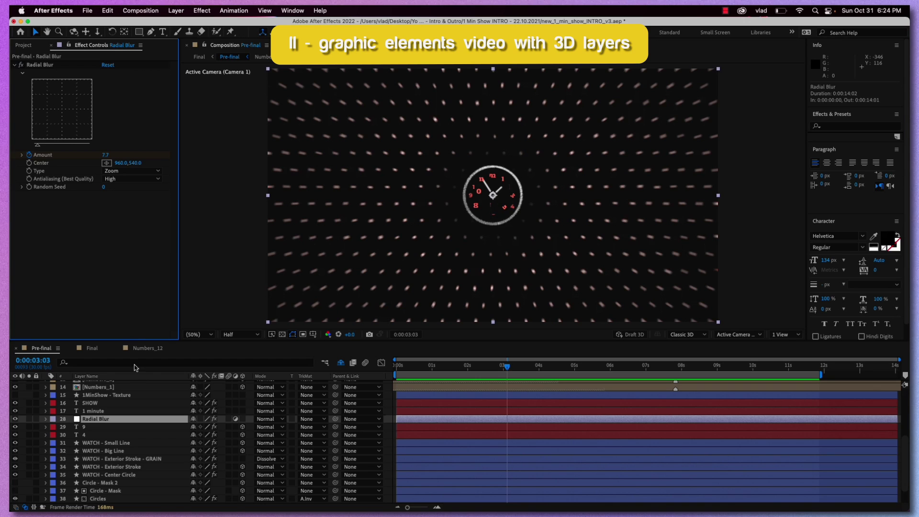
scroll(146, 441, down, 3)
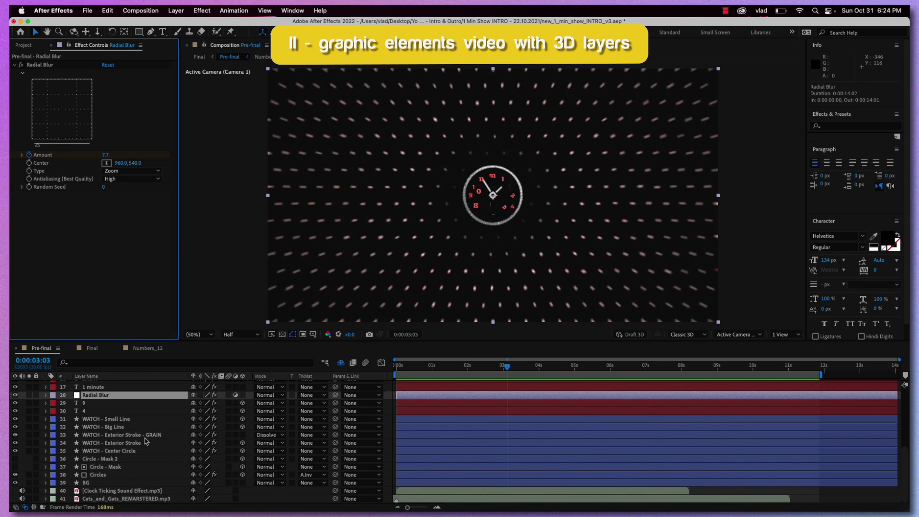
scroll(146, 441, up, 10)
click(133, 385)
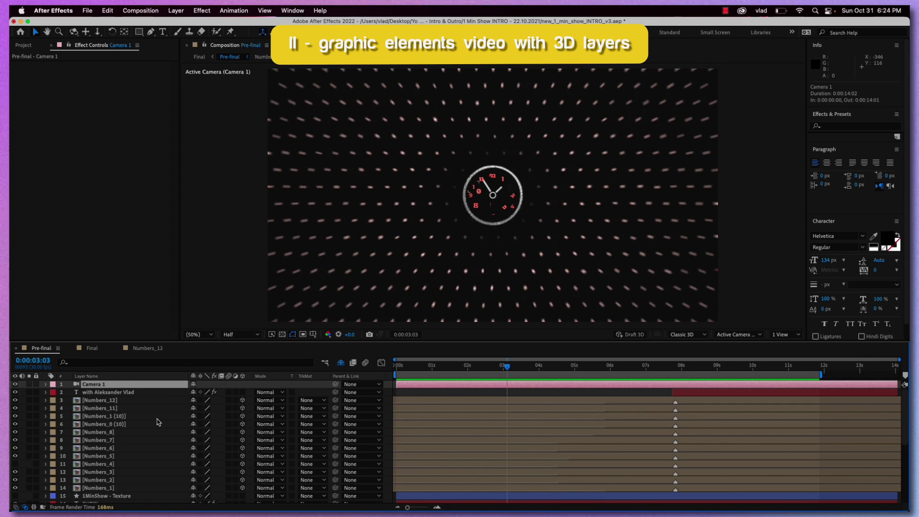
- Show the camera's Position, maximize the timeline, and reveal every layer's keyframed properties with U
key(p)
key(grave)
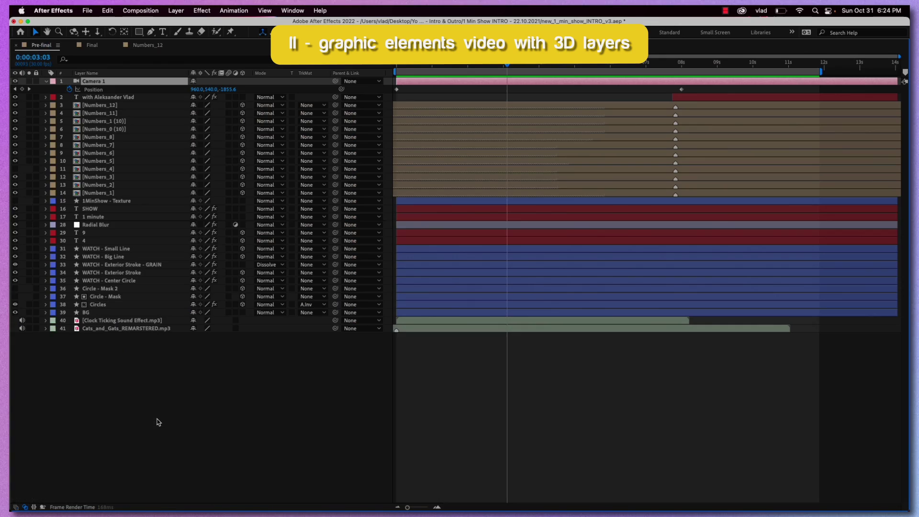
key(ctrl+a)
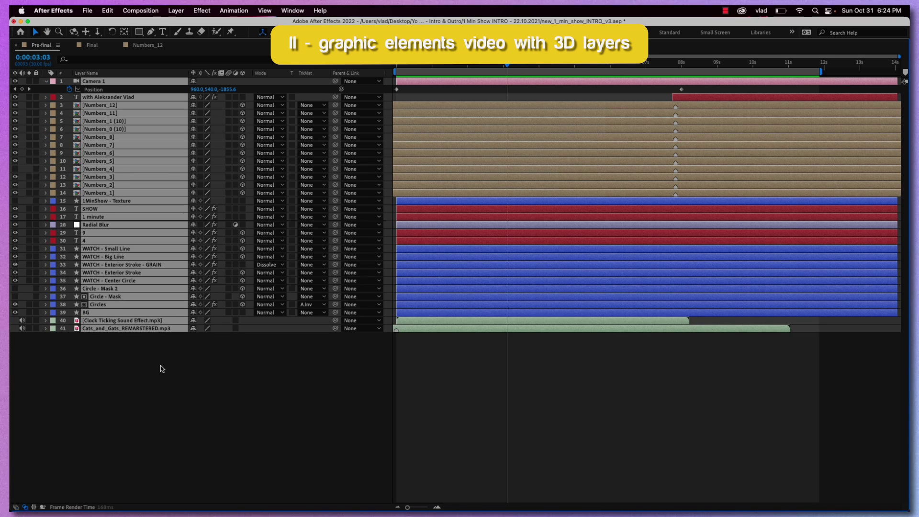
key(ctrl+grave)
key(u)
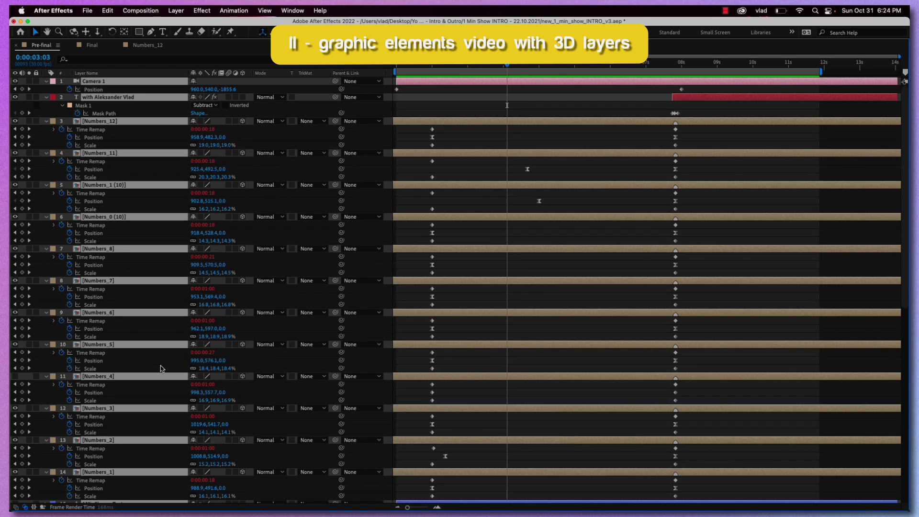
- Review the keyframed properties, select the Radial Blur layer and restore the timeline to normal size
scroll(580, 273, down, 10)
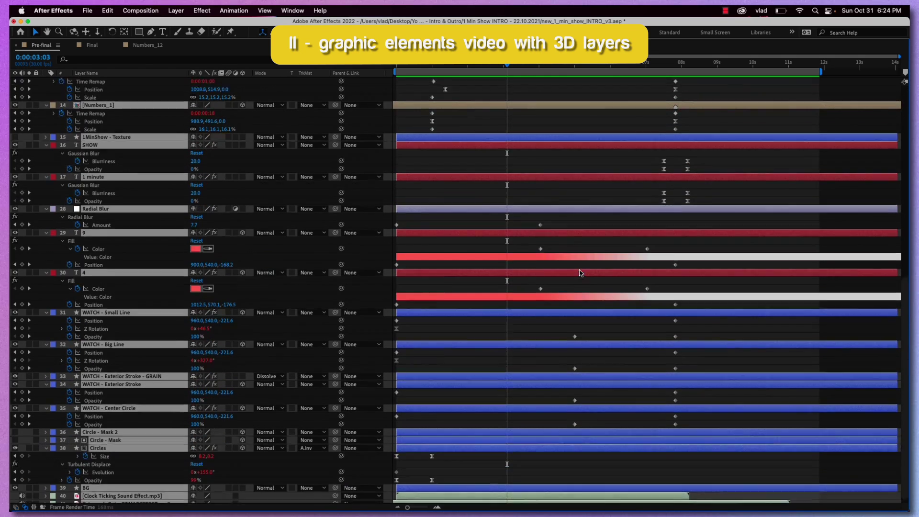
scroll(580, 273, up, 10)
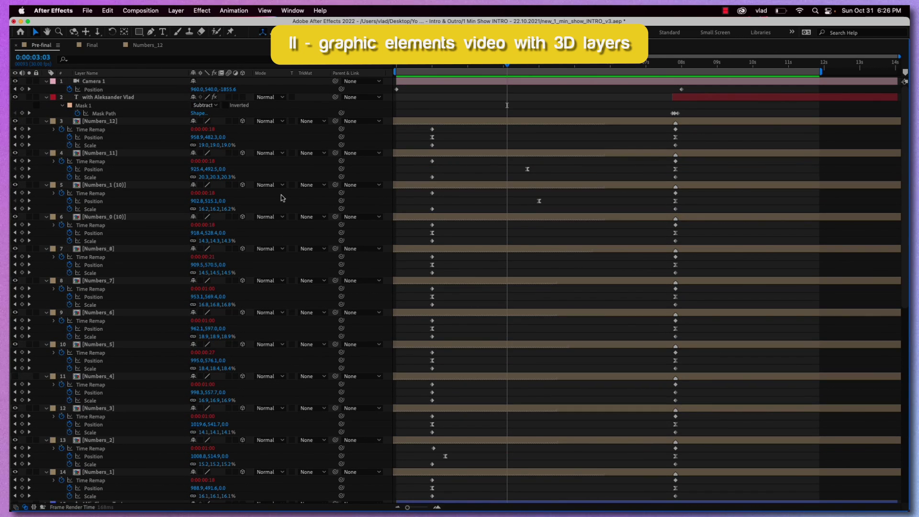
scroll(281, 194, down, 10)
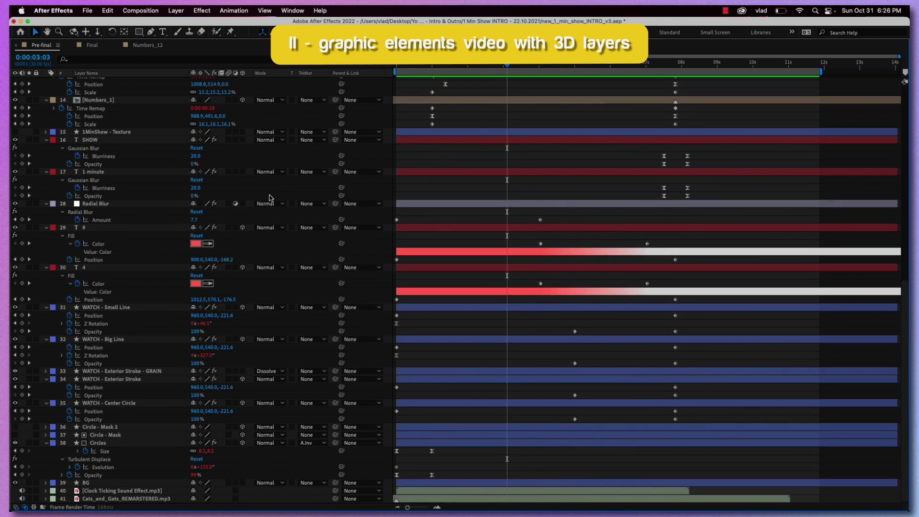
click(123, 207)
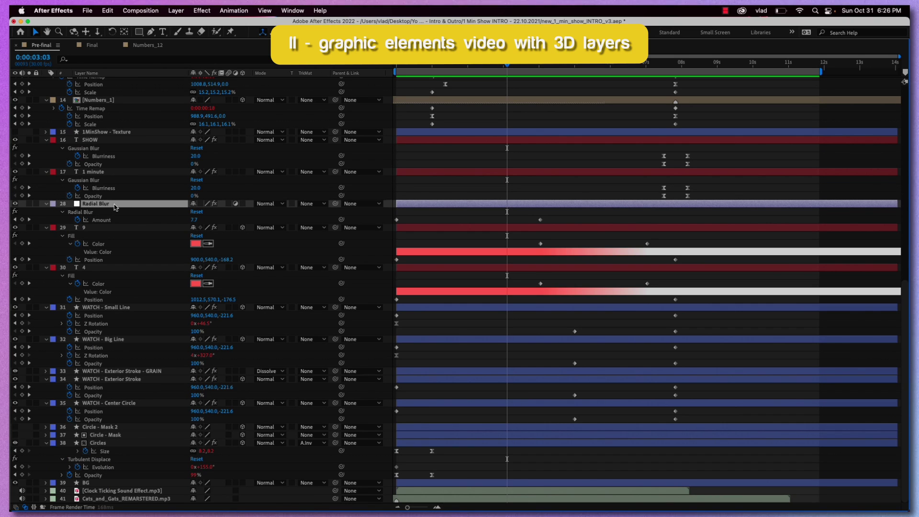
key(grave)
- Hide the Radial Blur layer with its visibility switch
scroll(106, 430, down, 5)
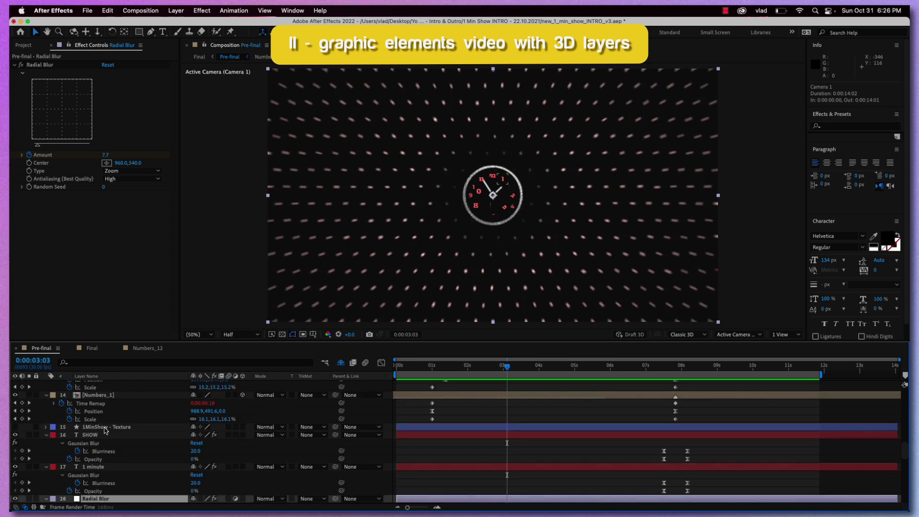
scroll(105, 430, up, 5)
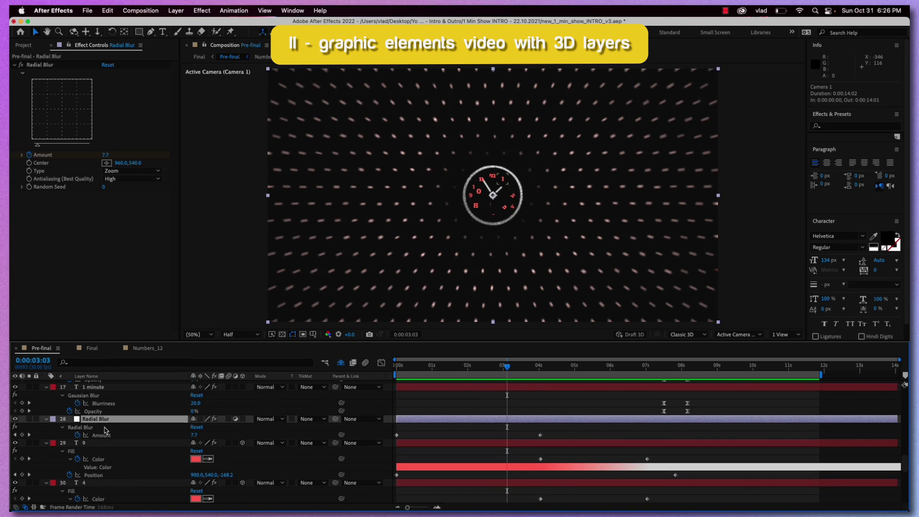
click(15, 419)
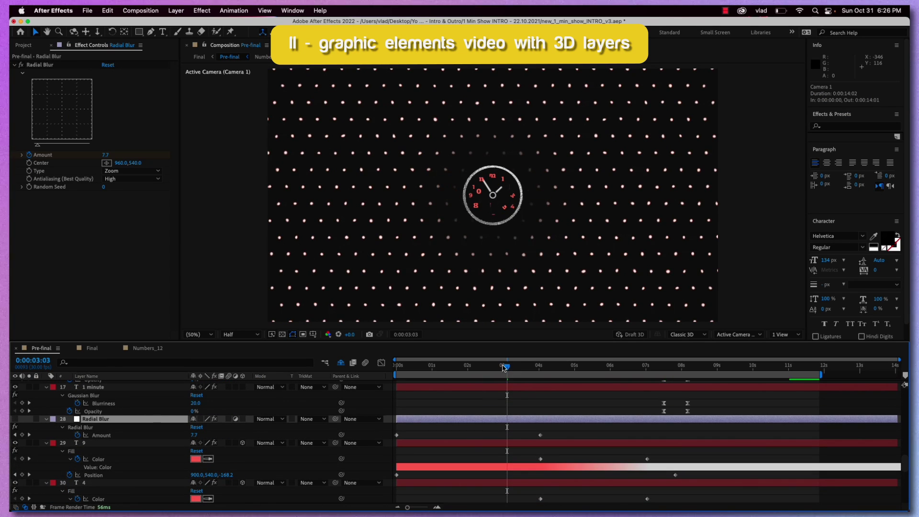
- Rewind to the first frame and RAM-preview the intro in real time at 30 fps, then stop
key(Home)
key(space)
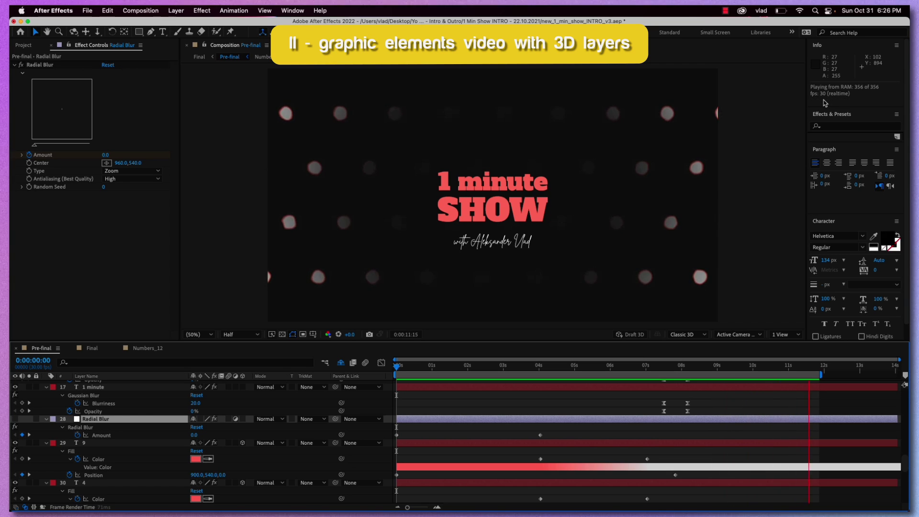
key(space)
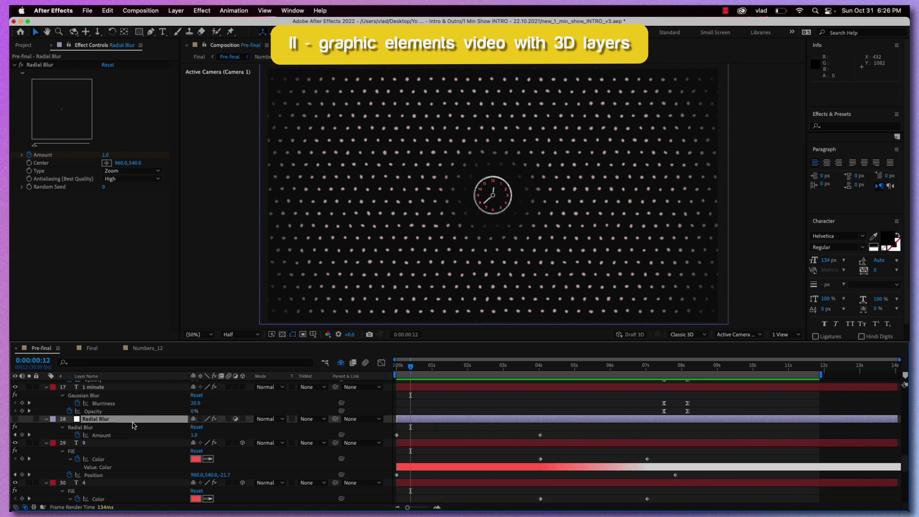
- Play the intro from frame 0 at Full preview resolution, then set resolution back to Half
click(256, 334)
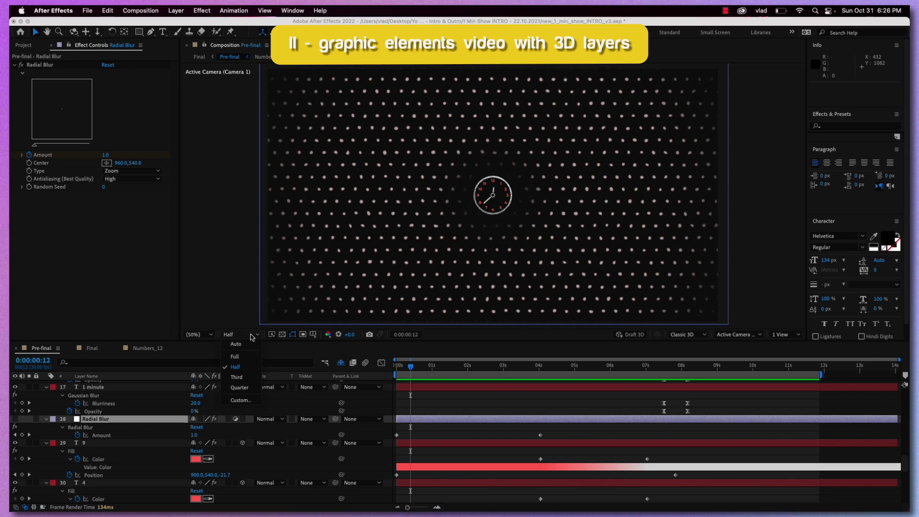
click(257, 358)
drag(411, 366, 378, 372)
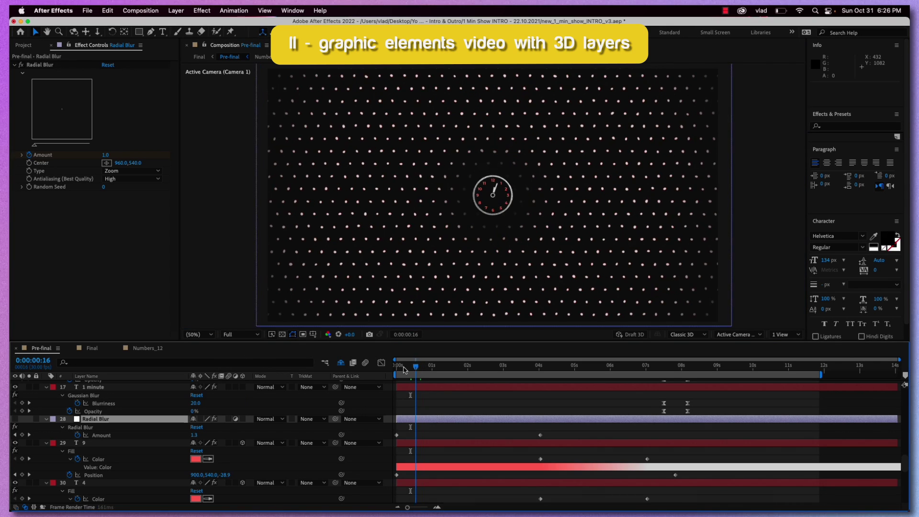
key(space)
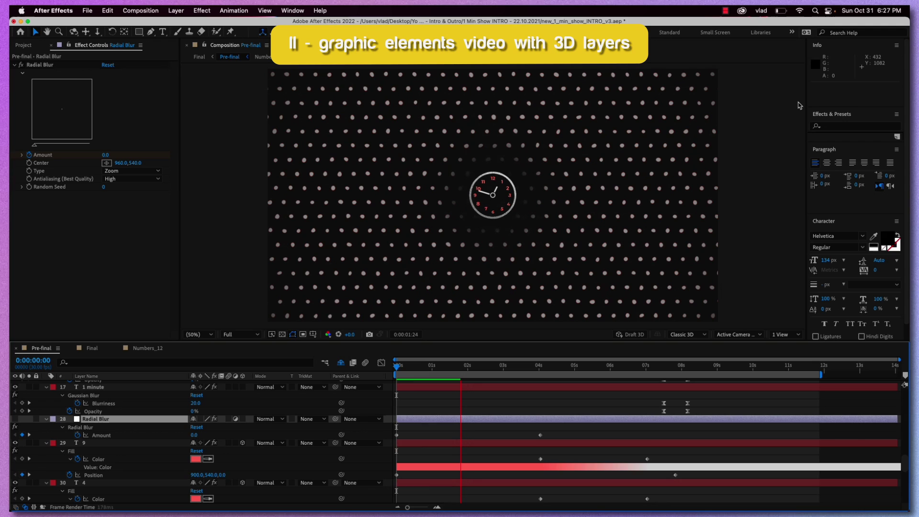
key(space)
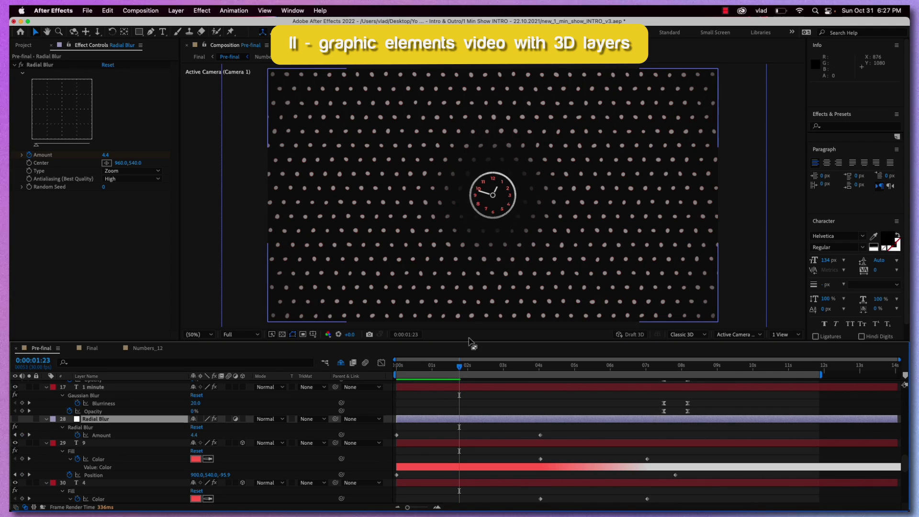
click(256, 335)
click(245, 367)
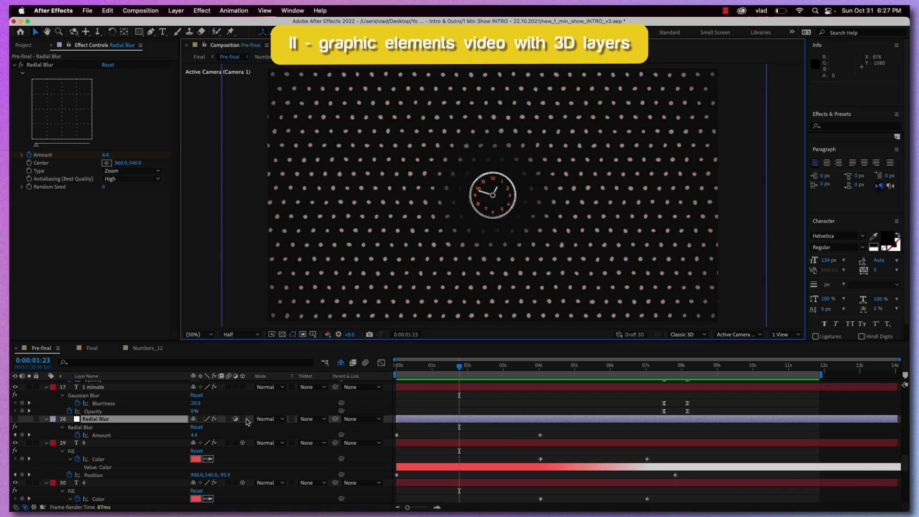
- Inspect the Circle - Mask 2, WATCH - Center Circle and Radial Blur layers in the timeline
scroll(162, 446, down, 5)
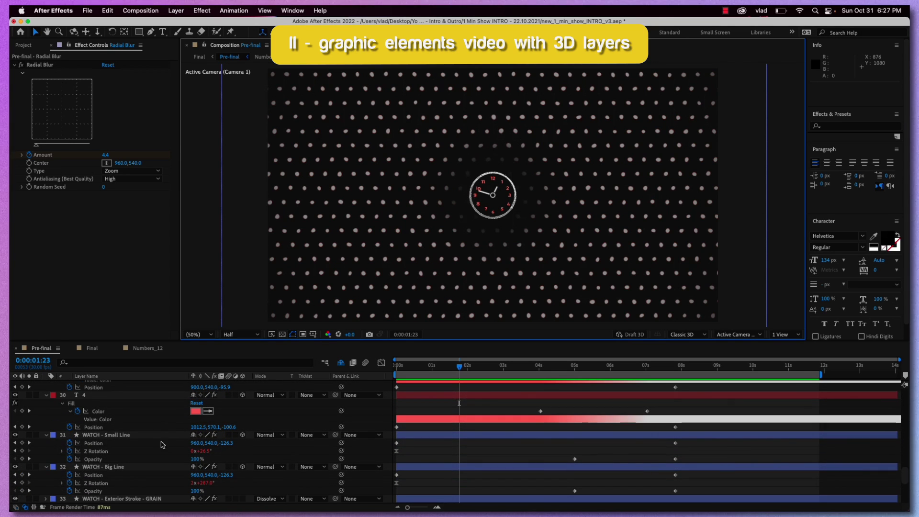
scroll(152, 432, down, 4)
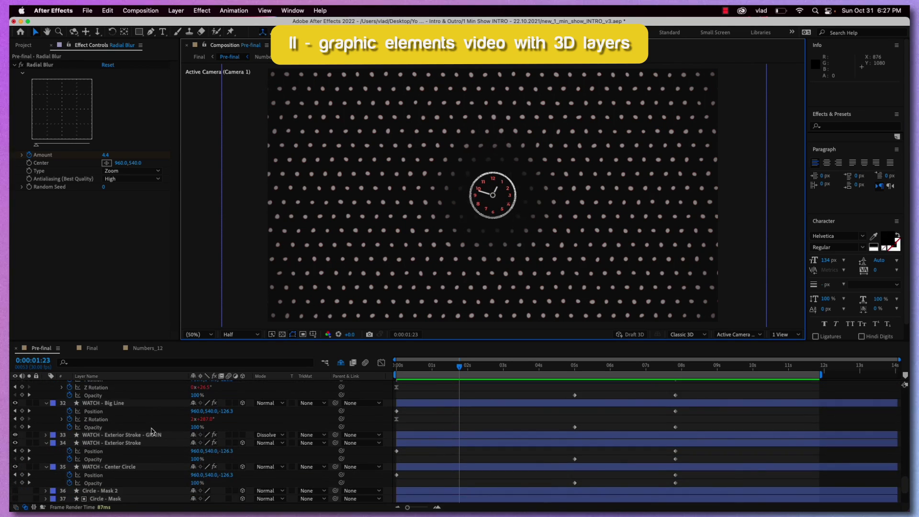
scroll(152, 431, down, 3)
click(152, 431)
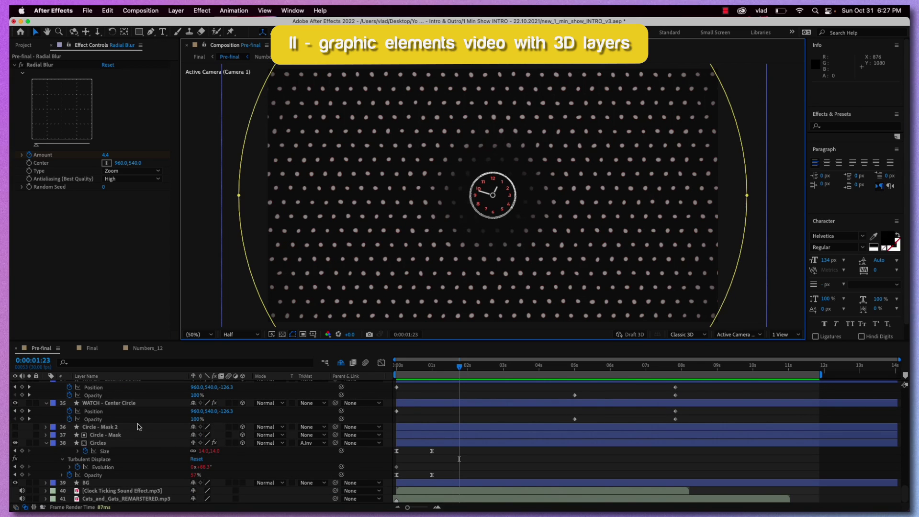
click(135, 405)
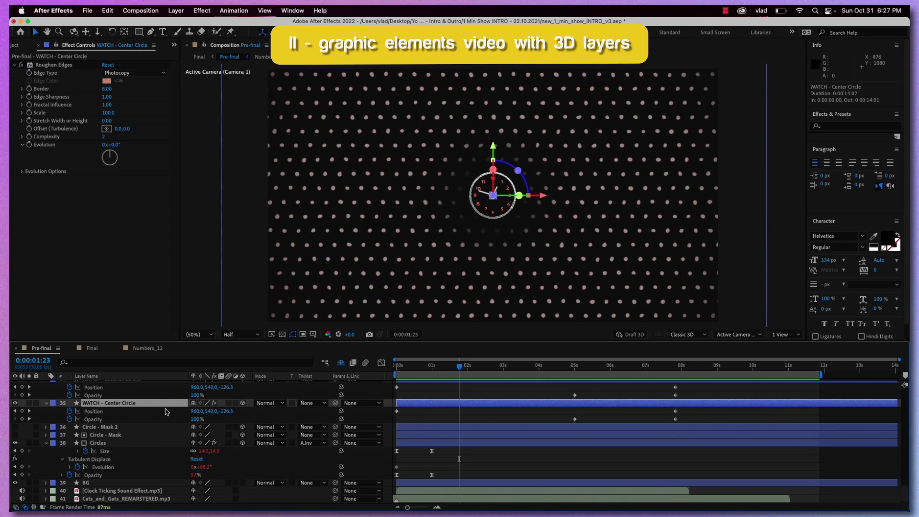
scroll(166, 411, up, 10)
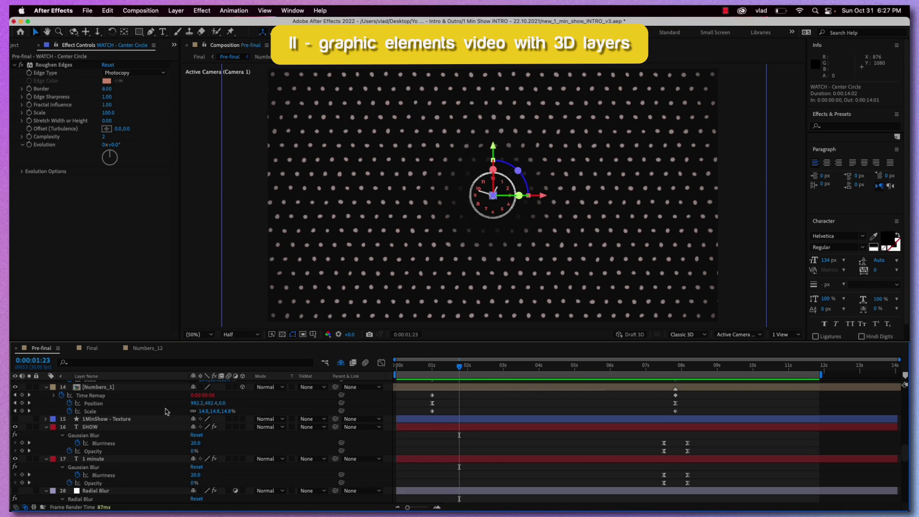
scroll(166, 412, down, 1)
click(137, 475)
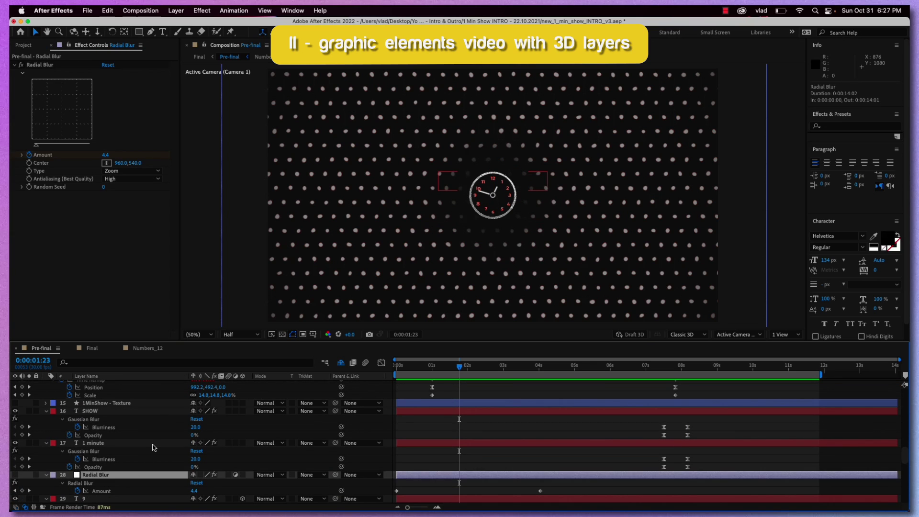
scroll(153, 447, up, 5)
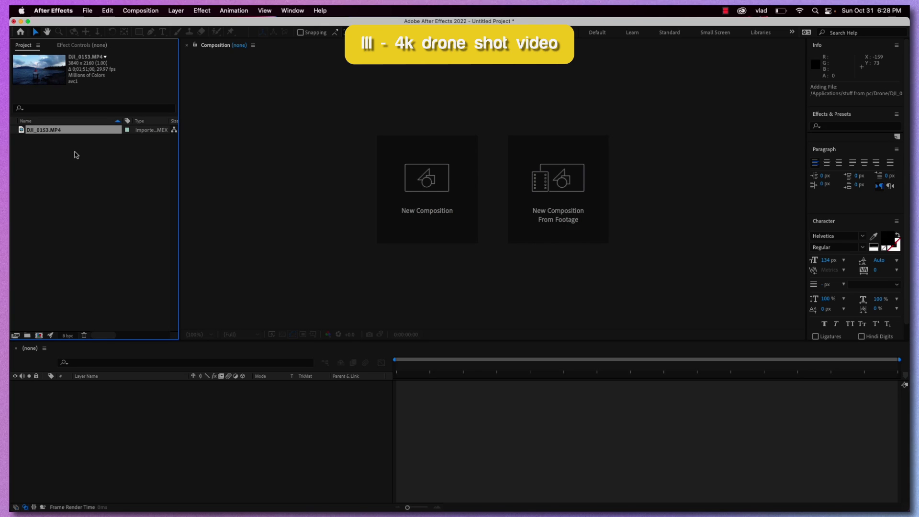
- Build a DJI_0153 composition from the drone clip and confirm its UHD 4K, 29.97 fps settings
drag(64, 137, 40, 335)
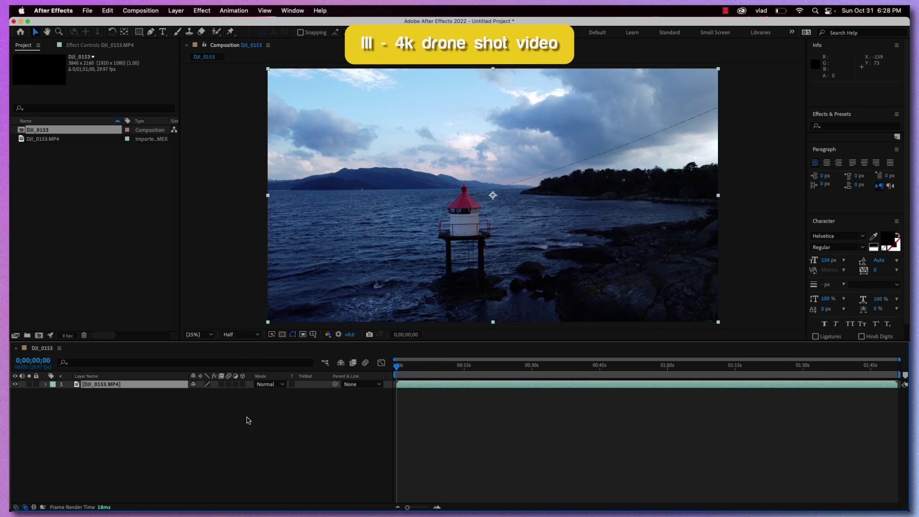
key(super+k)
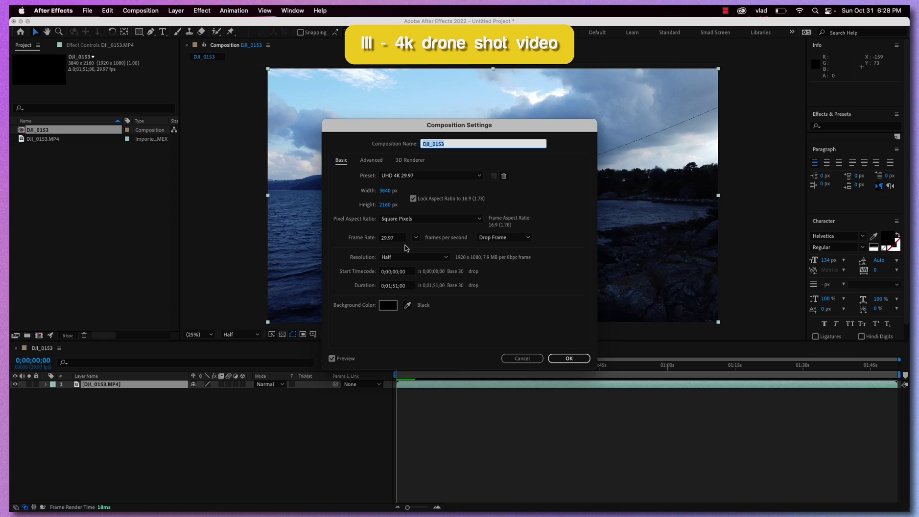
click(551, 358)
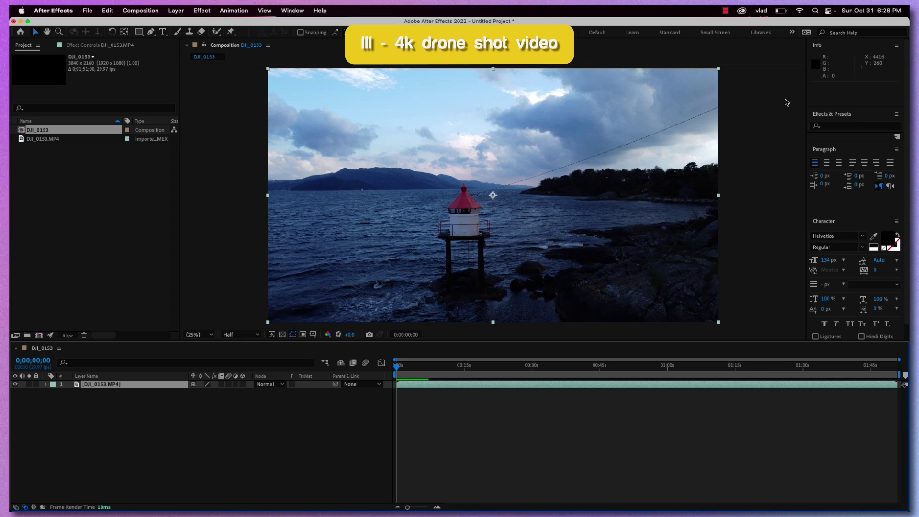
- Preview the drone composition at Half resolution from the start, then from about 39 seconds
key(space)
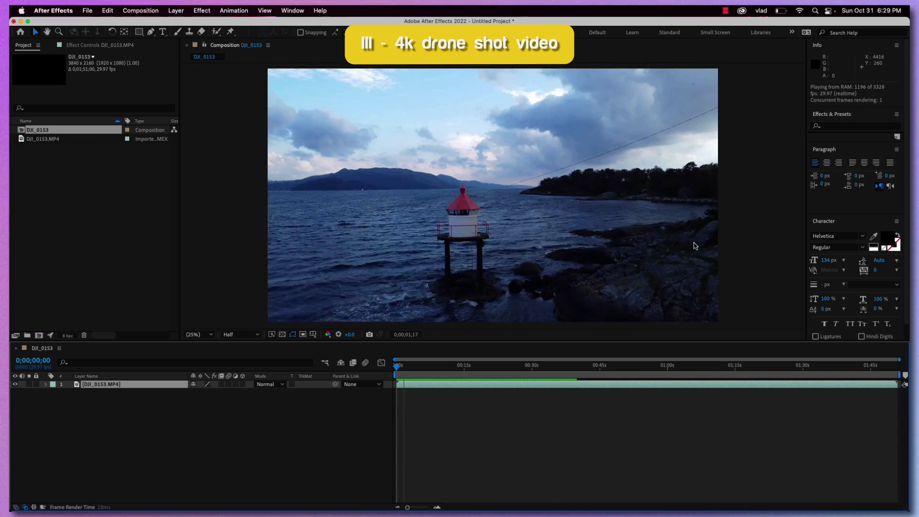
click(519, 393)
drag(556, 370, 576, 373)
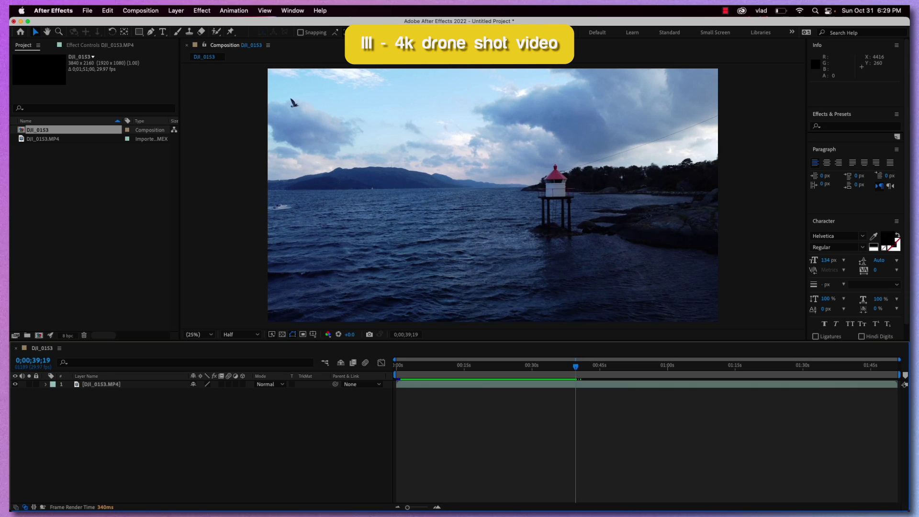
key(space)
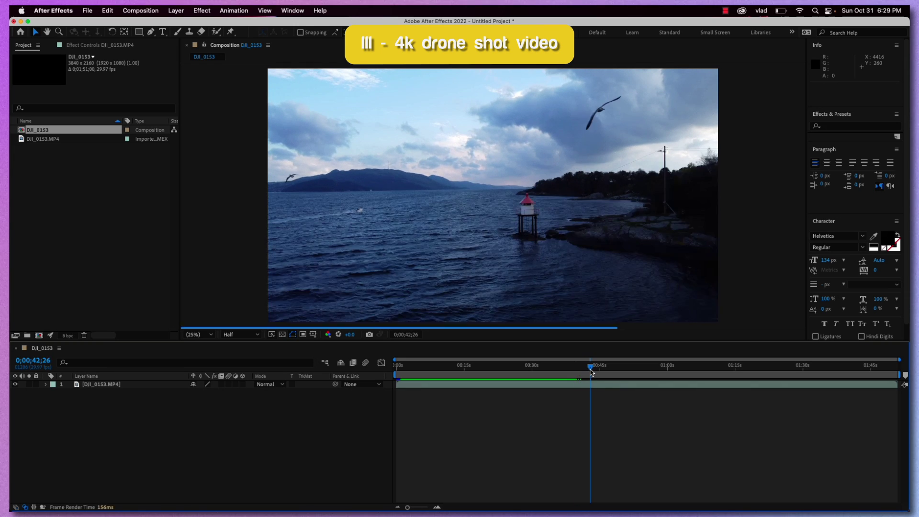
- Switch the preview to Full resolution and replay the composition from the beginning
click(256, 336)
click(239, 357)
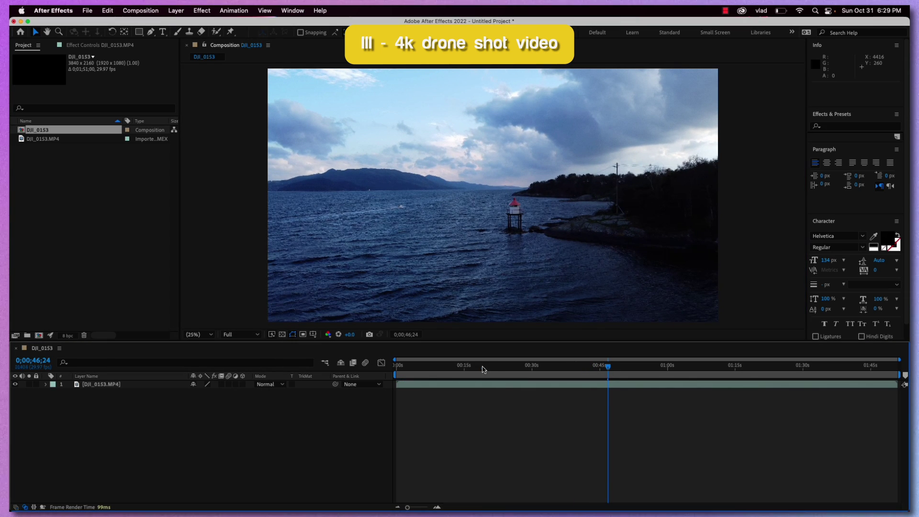
key(Home)
key(space)
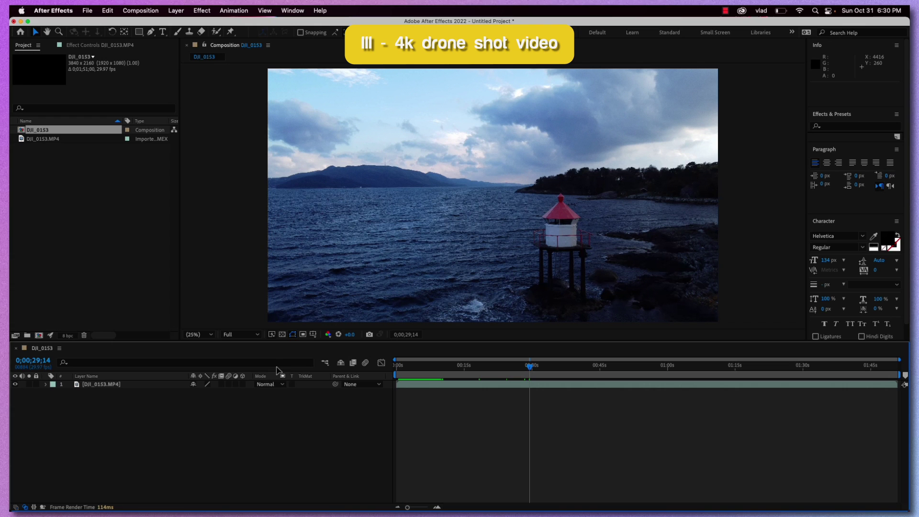
- Return the preview to Half resolution and add an adjustment layer above the drone clip
click(254, 335)
click(249, 377)
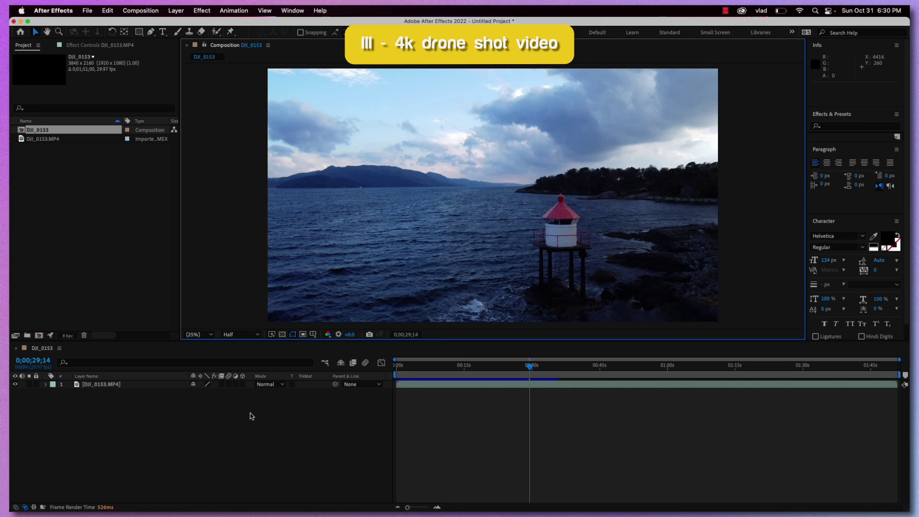
right_click(249, 417)
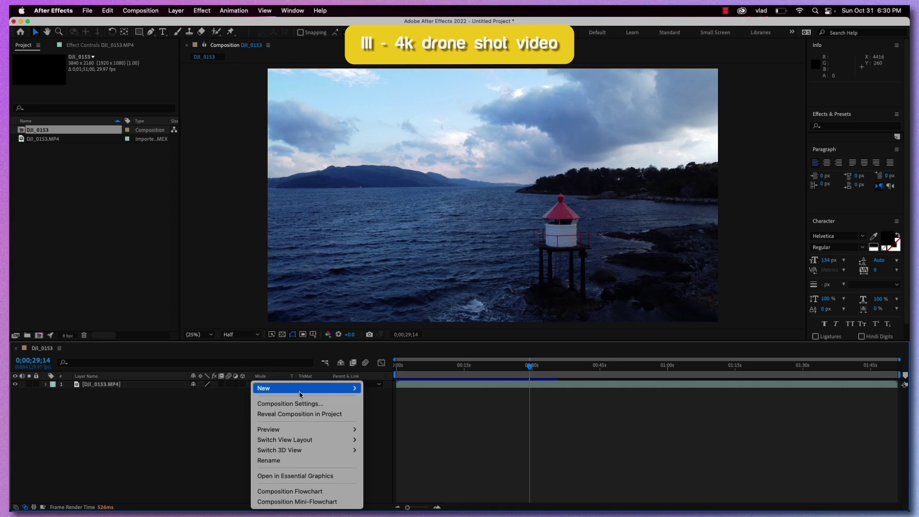
mouse_move(301, 394)
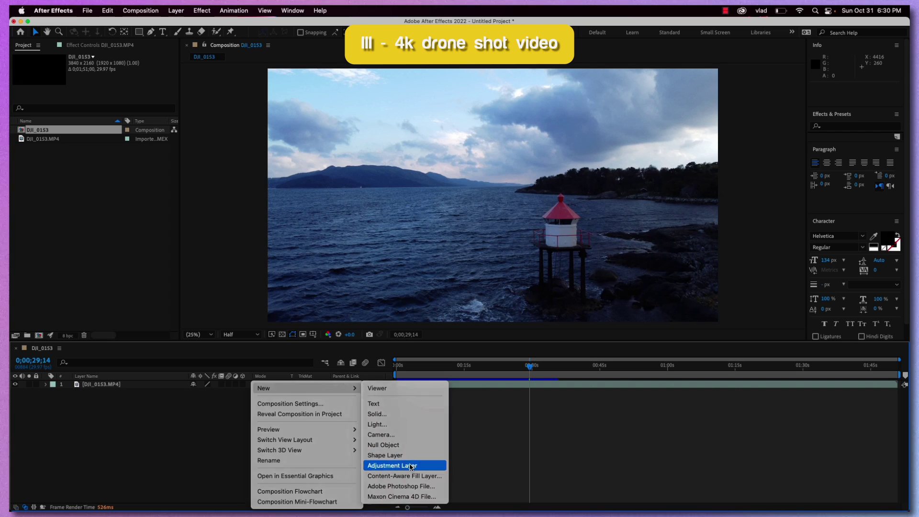
click(411, 465)
- Apply Lumetri Color to the adjustment layer via an Effects & Presets search for 'lumetr'
click(836, 128)
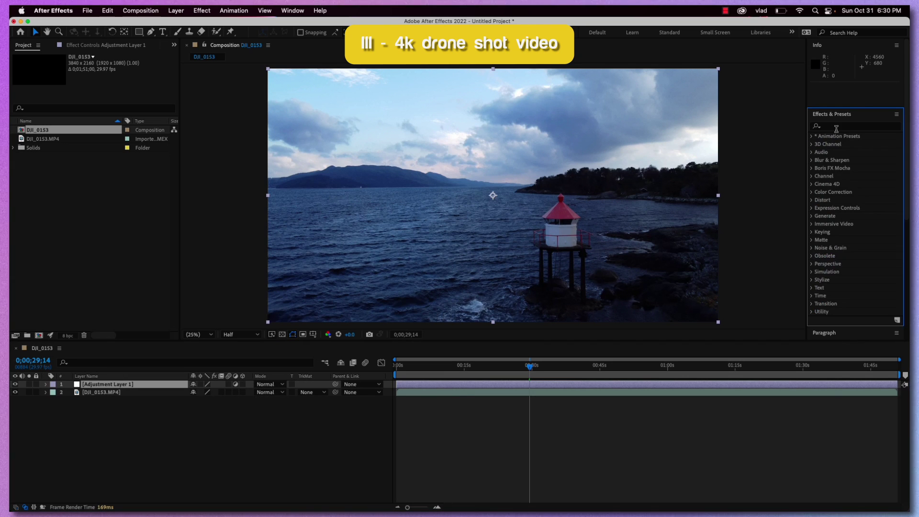
click(845, 127)
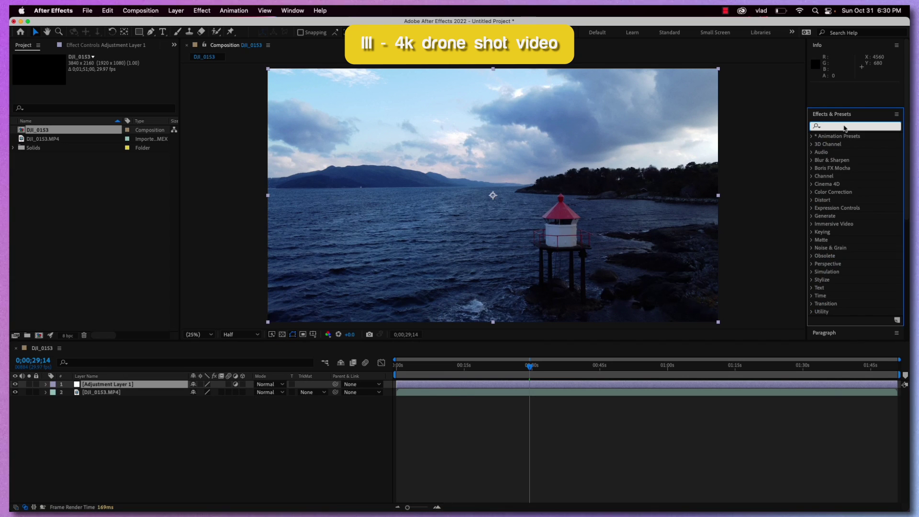
text(lumetri)
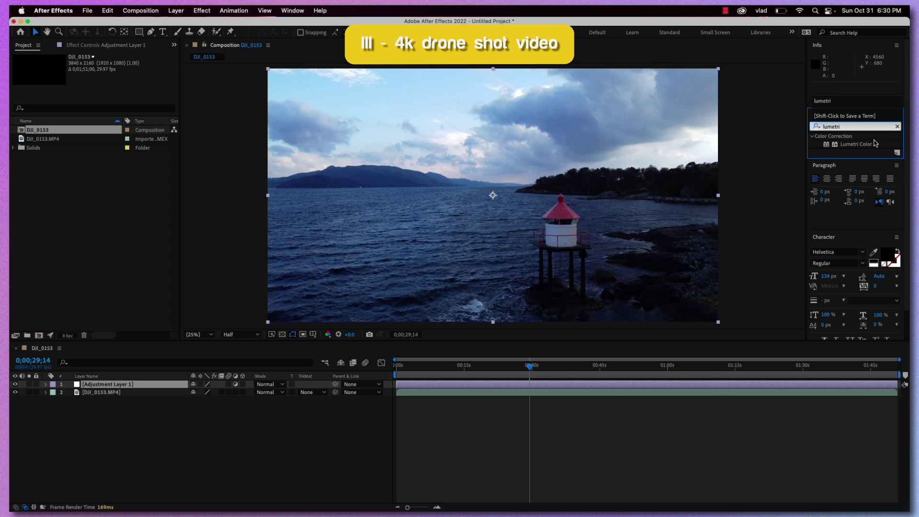
double_click(864, 144)
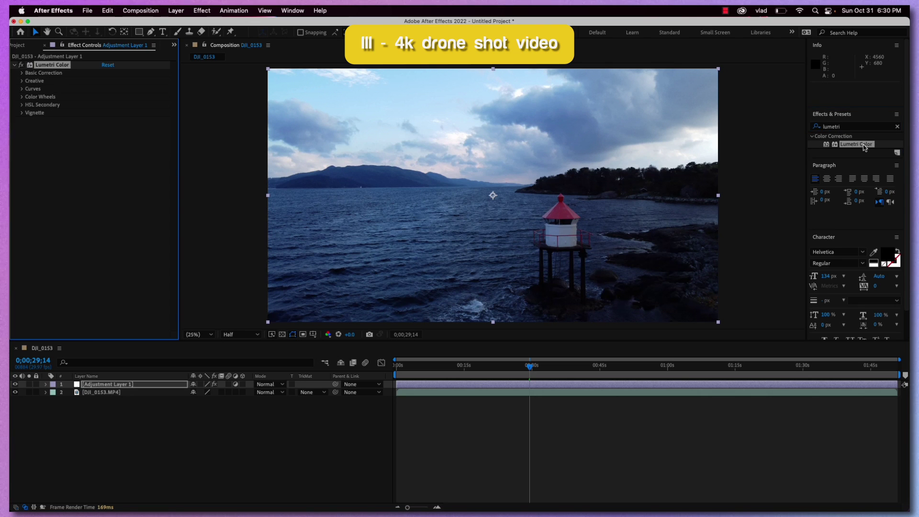
- Nudge Lumetri Exposure to -0.2 and bend the RGB curve into an S for contrast
click(22, 73)
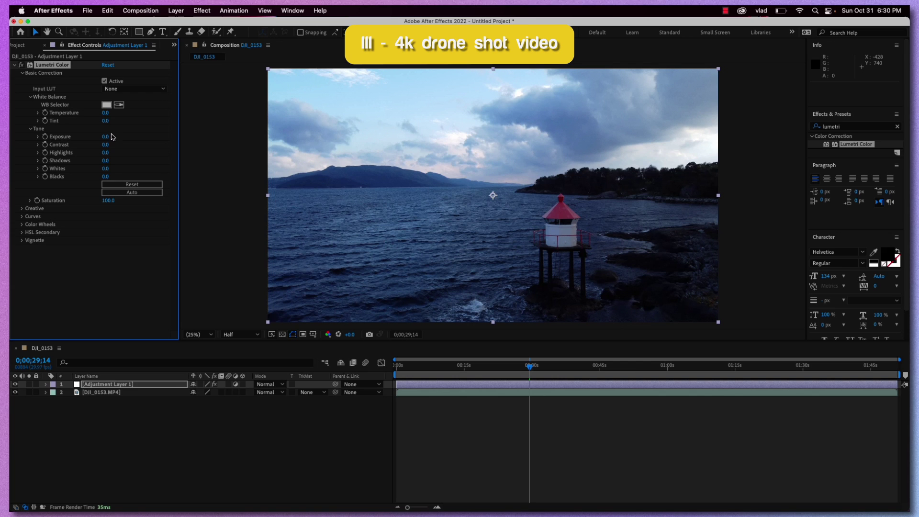
mouse_move(109, 138)
mouse_down()
mouse_move(91, 153)
mouse_move(113, 161)
mouse_move(126, 139)
mouse_up()
click(29, 216)
scroll(95, 191, down, 2)
drag(76, 202, 75, 211)
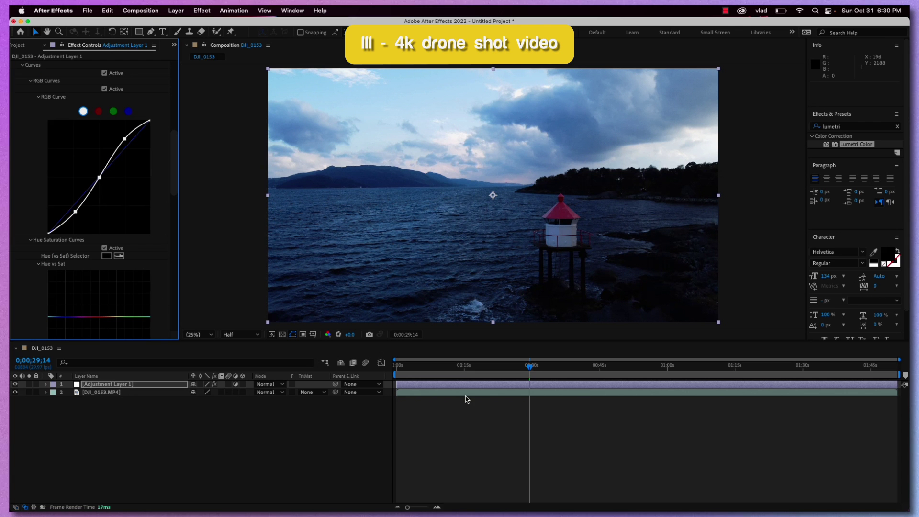
- Preview the graded DJI_0153 shot from the start, stopping around 0;00;37;23
key(Home)
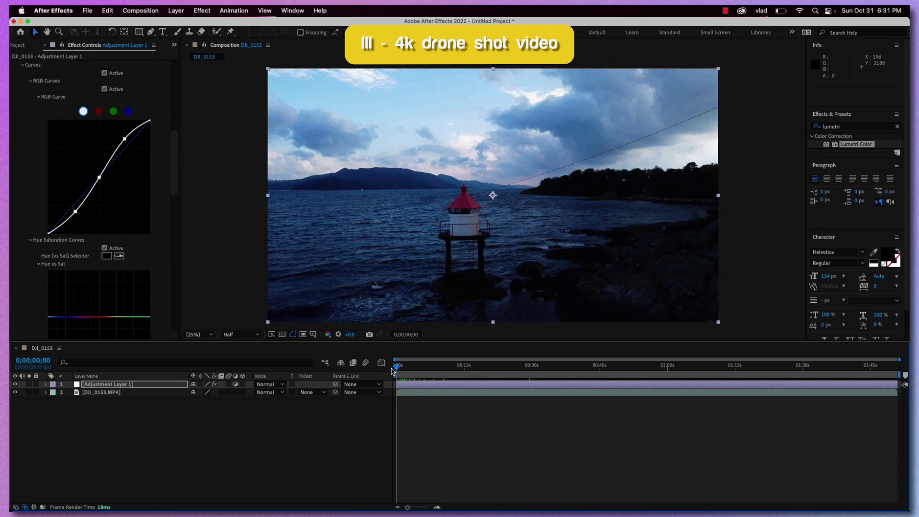
key(space)
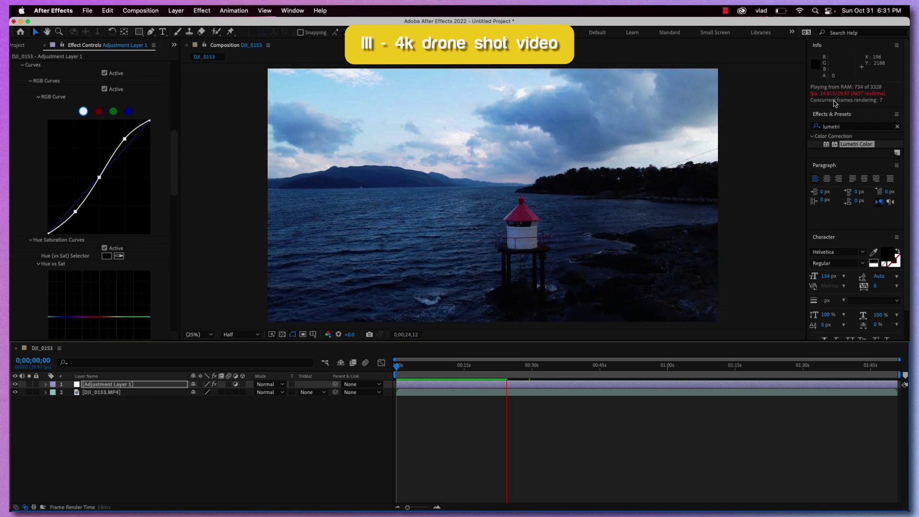
key(space)
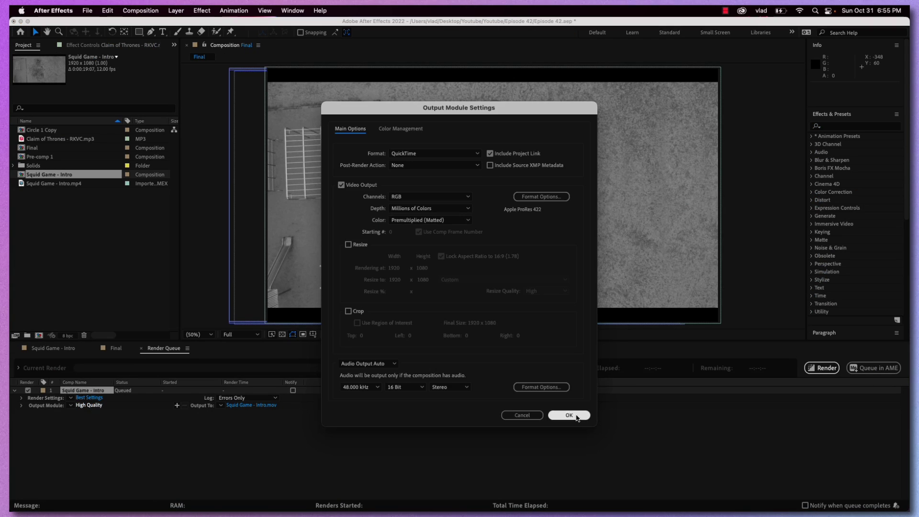
- Save the Squid Game intro render, then render the clock intro's Final comp to 1st video.mov
click(570, 414)
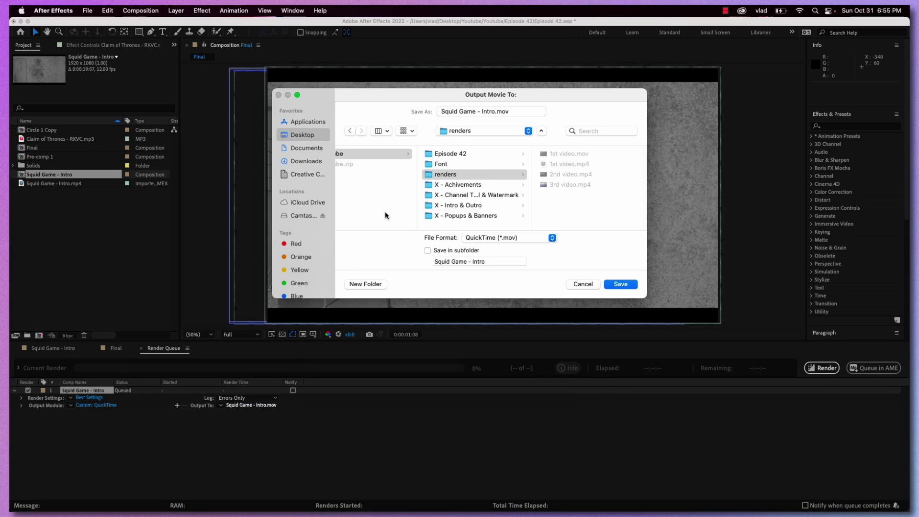
click(620, 287)
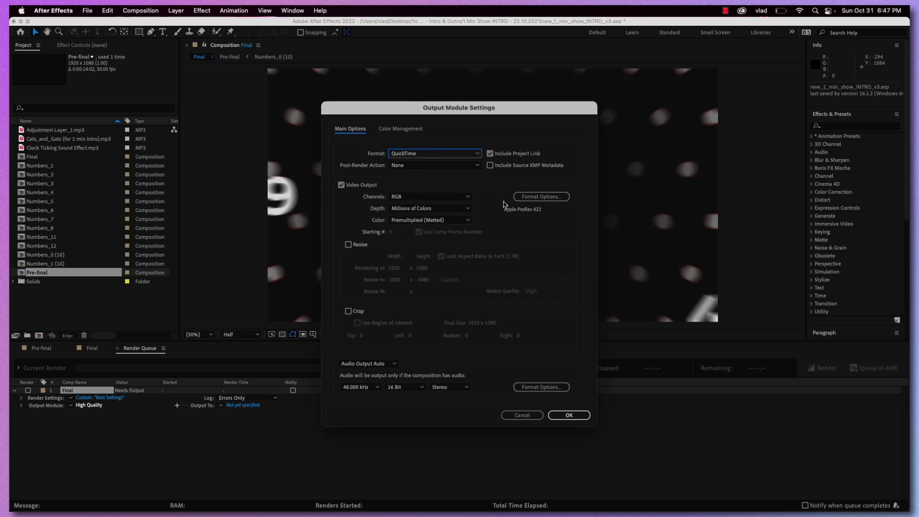
key(Return)
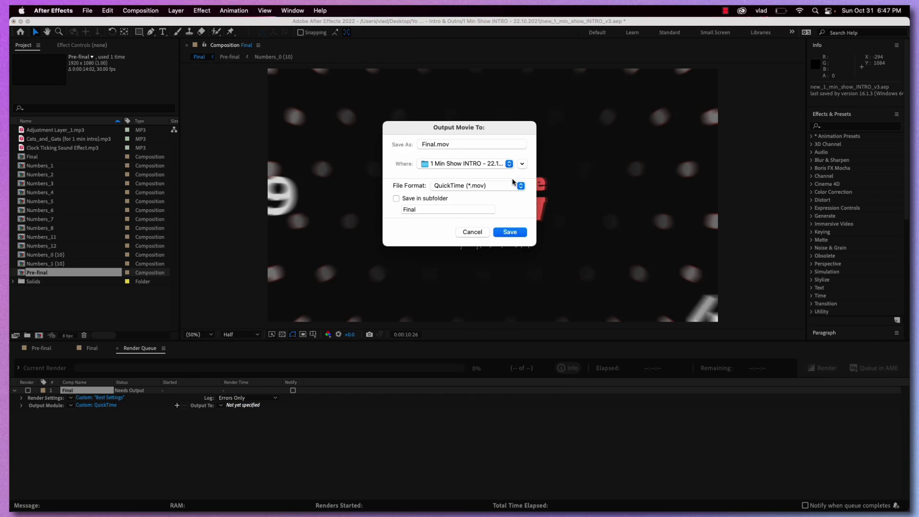
click(518, 185)
key(Return)
click(831, 369)
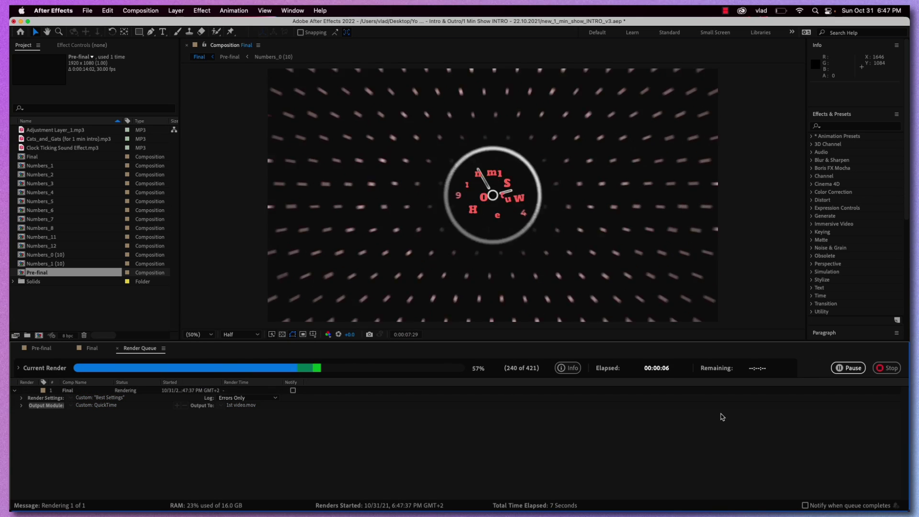